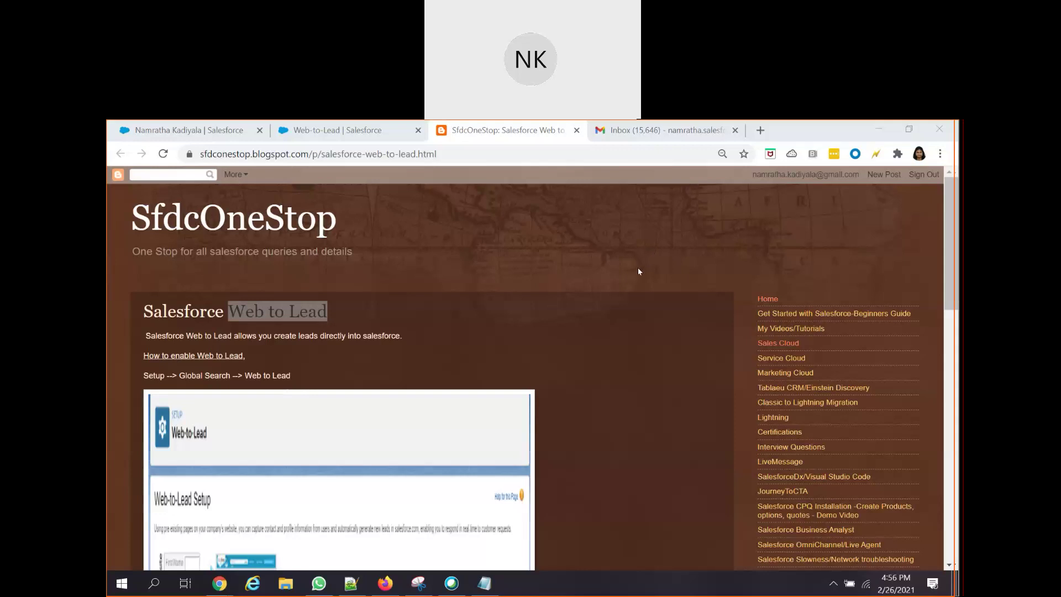
# Review the Web to Lead heading on the reference page
pyautogui.click(434, 330)
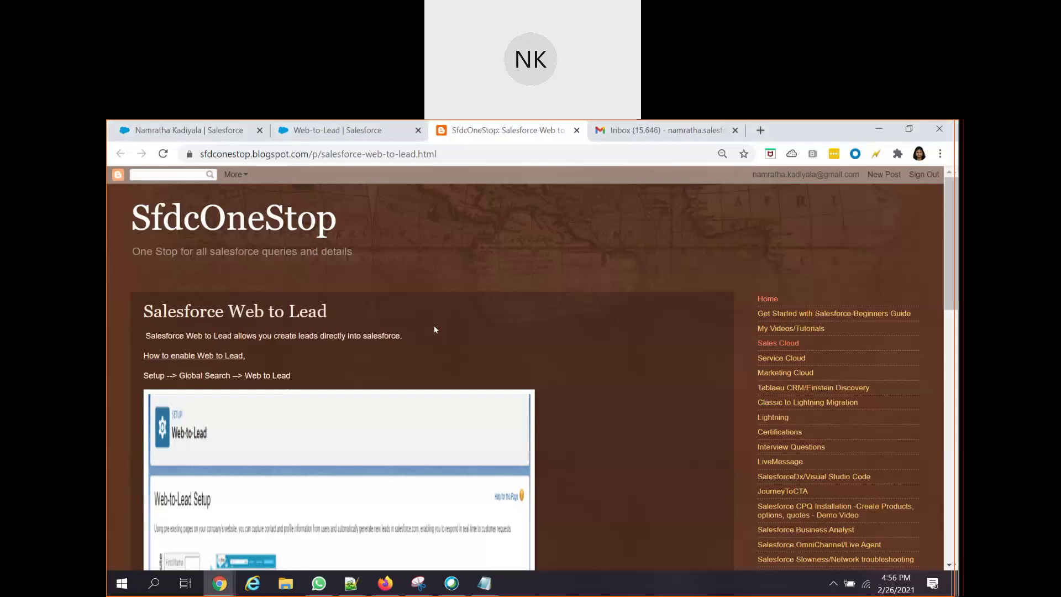
pyautogui.scroll(-1, 434, 330)
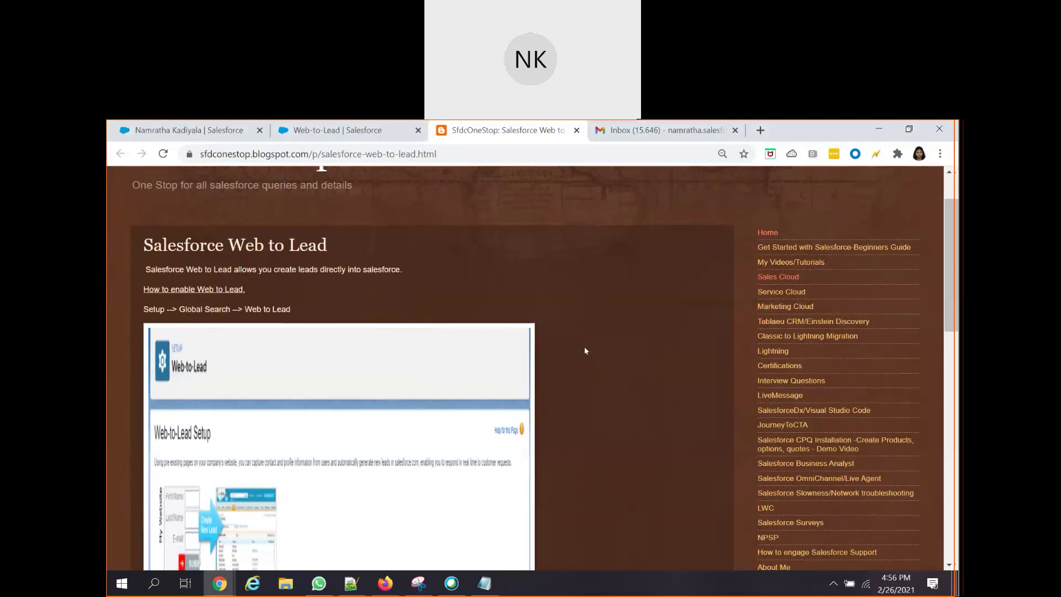
pyautogui.scroll(-20, 623, 380)
pyautogui.scroll(20, 621, 380)
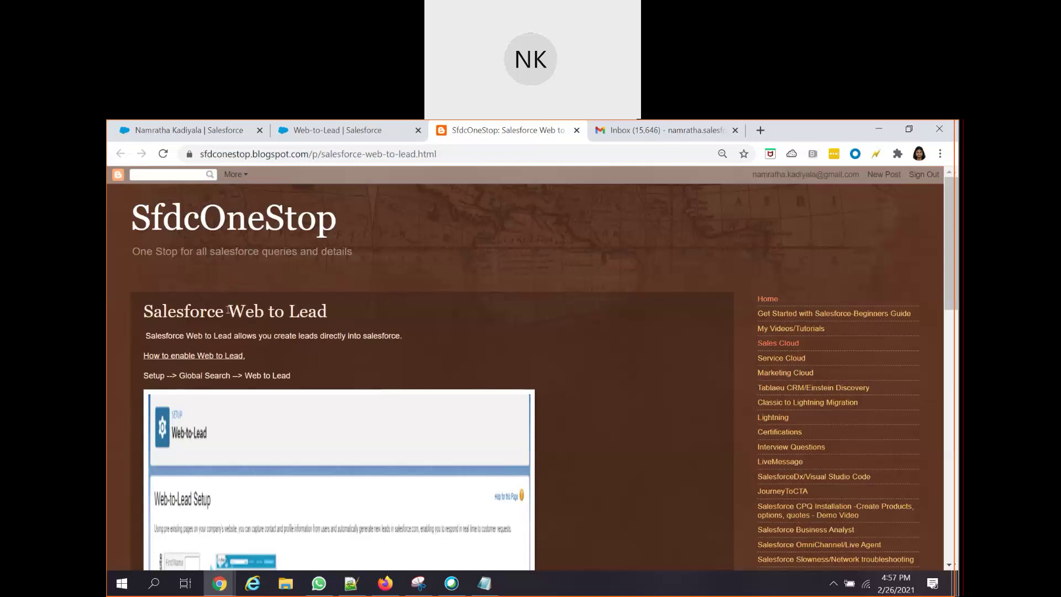
pyautogui.moveTo(231, 311); pyautogui.dragTo(351, 314)
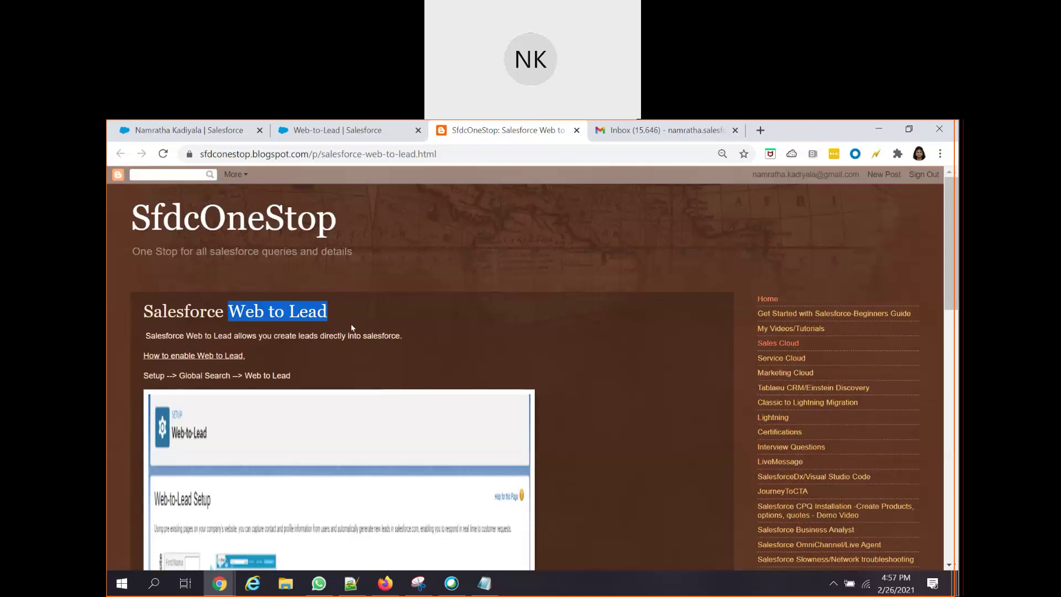
pyautogui.click(358, 327)
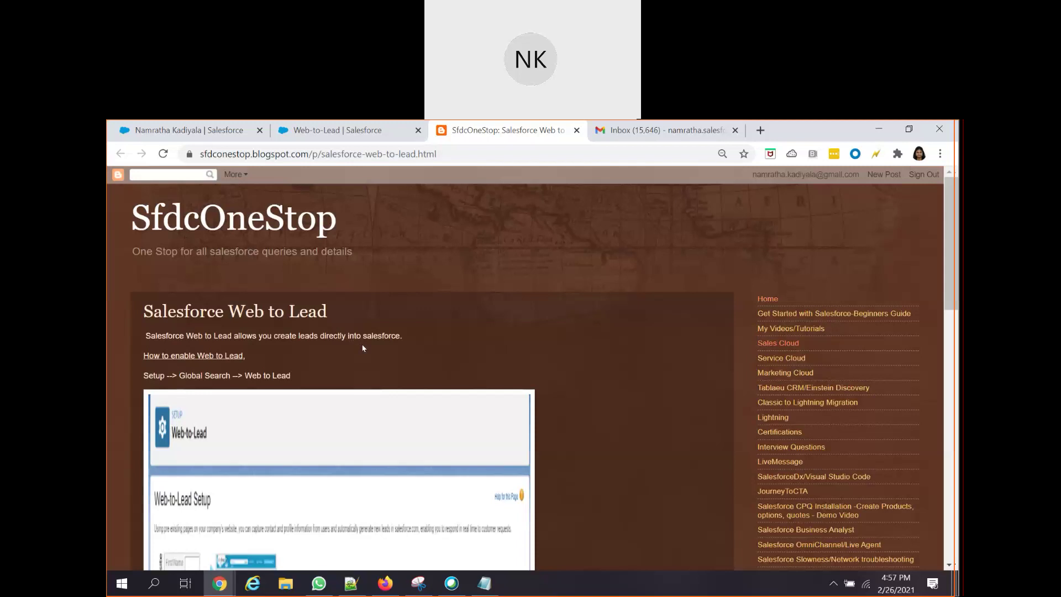
# Find Web-to-Lead via Quick Find 'web', edit its settings and tick Web-to-Lead Enabled
pyautogui.click(341, 130)
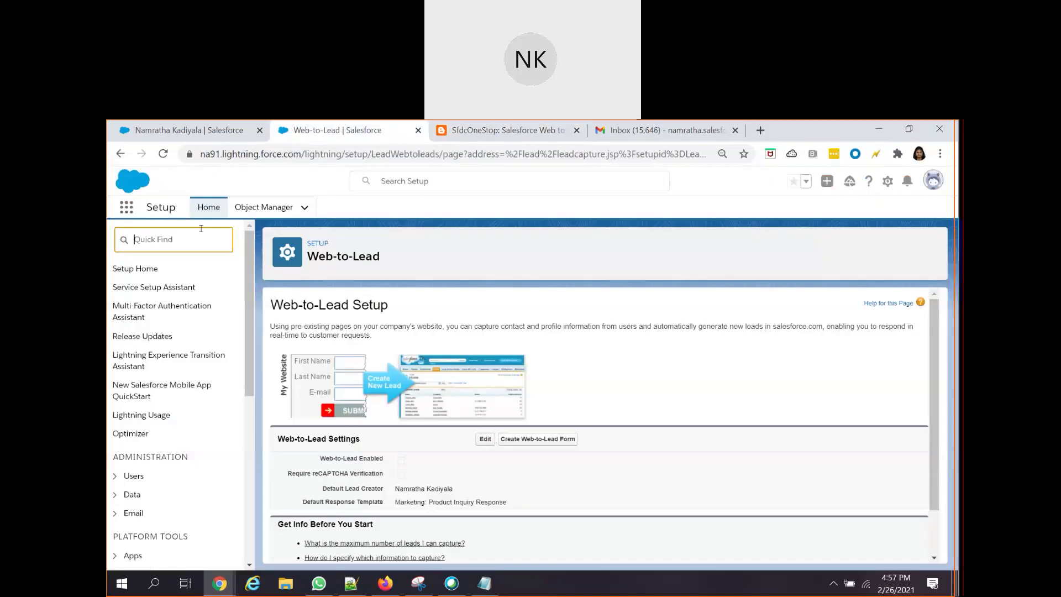
pyautogui.write('web')
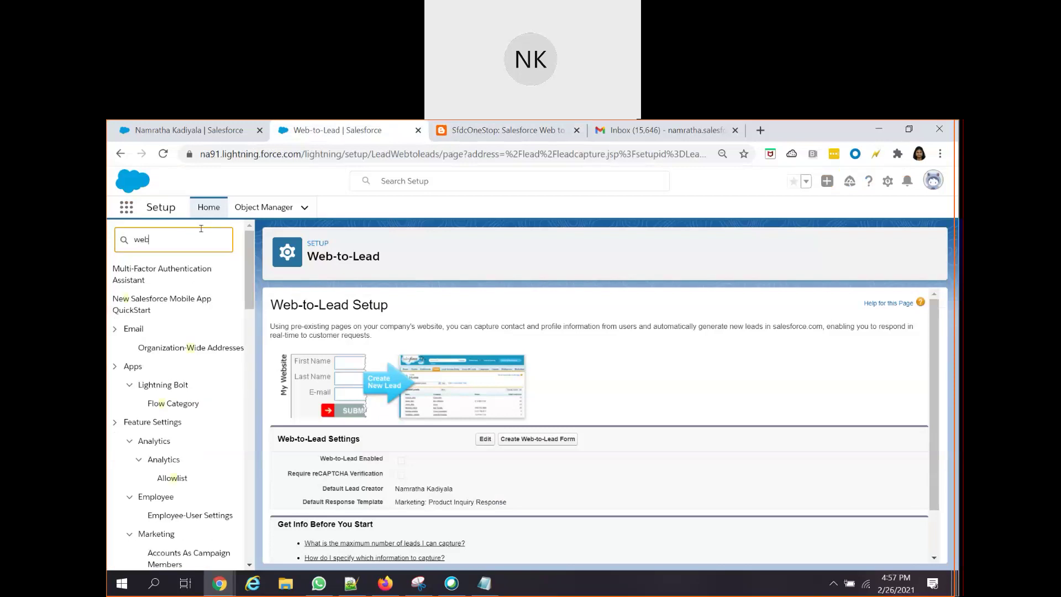
pyautogui.click(177, 307)
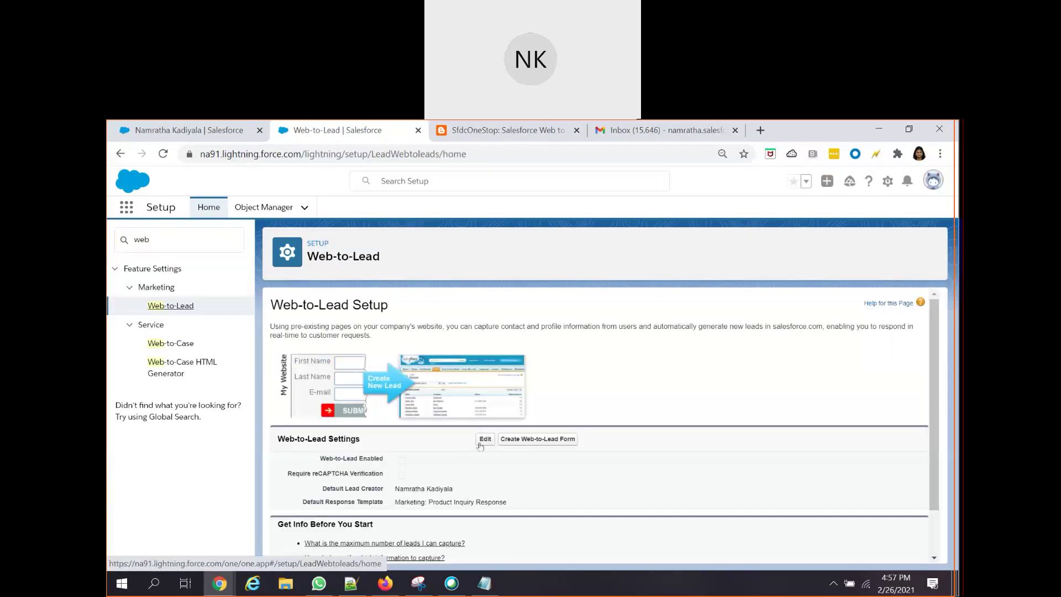
pyautogui.click(483, 440)
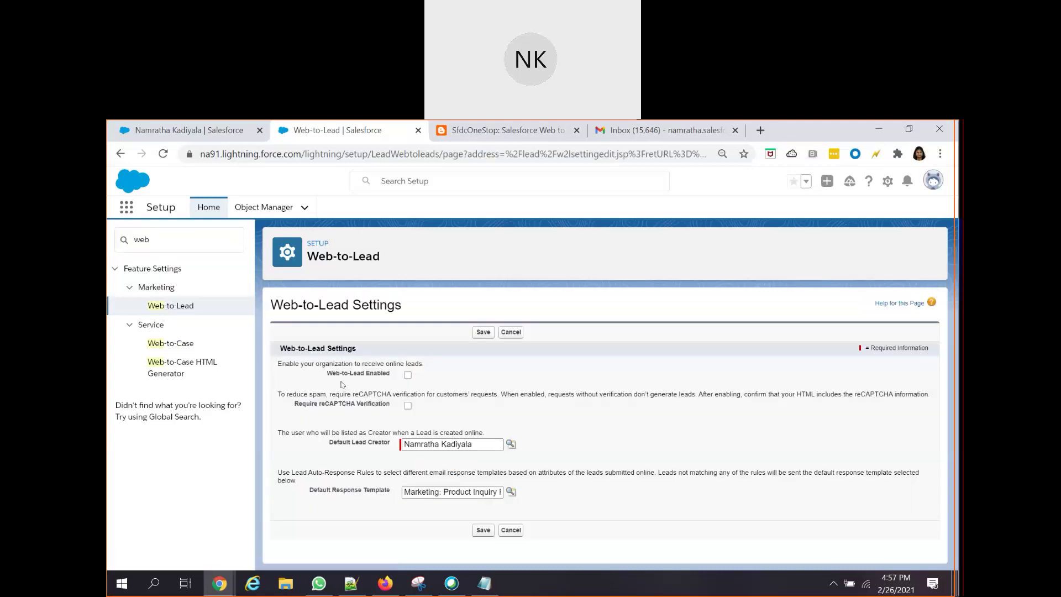
pyautogui.moveTo(327, 378); pyautogui.dragTo(388, 385)
pyautogui.click(398, 385)
pyautogui.moveTo(278, 364); pyautogui.dragTo(429, 365)
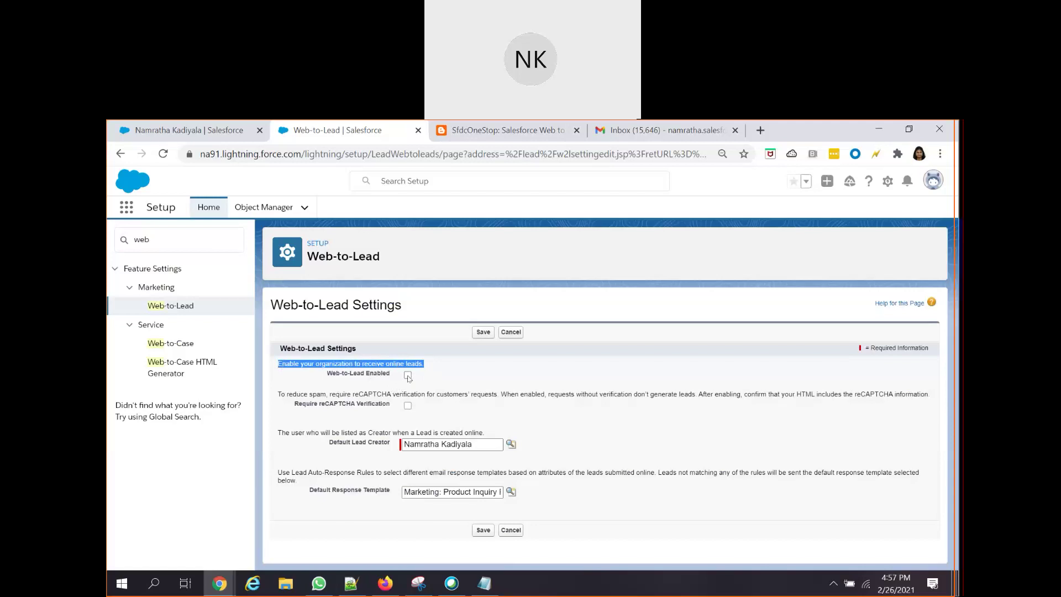
pyautogui.click(408, 375)
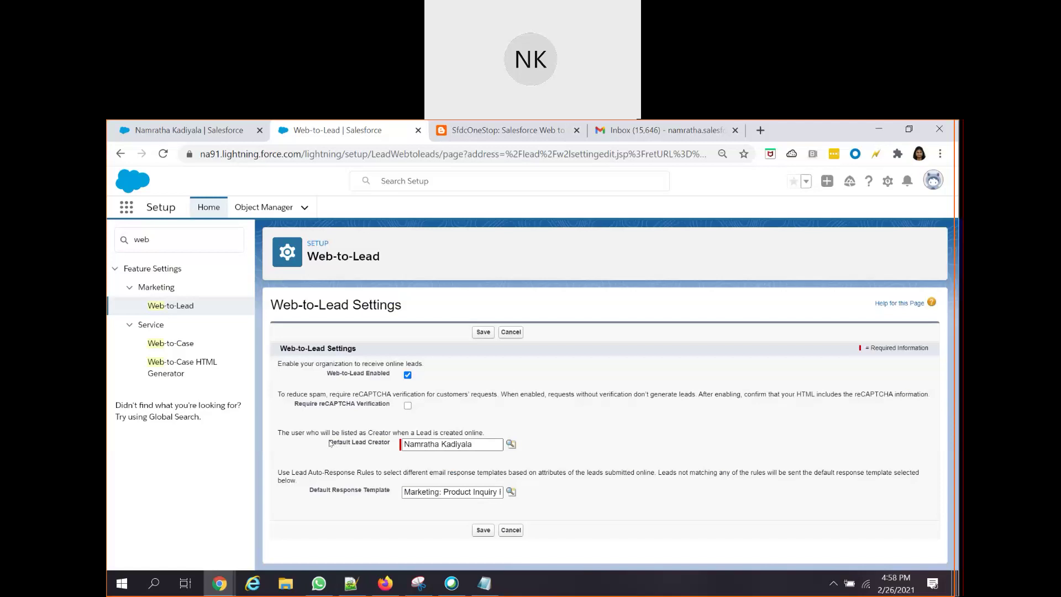
pyautogui.moveTo(330, 442); pyautogui.dragTo(393, 448)
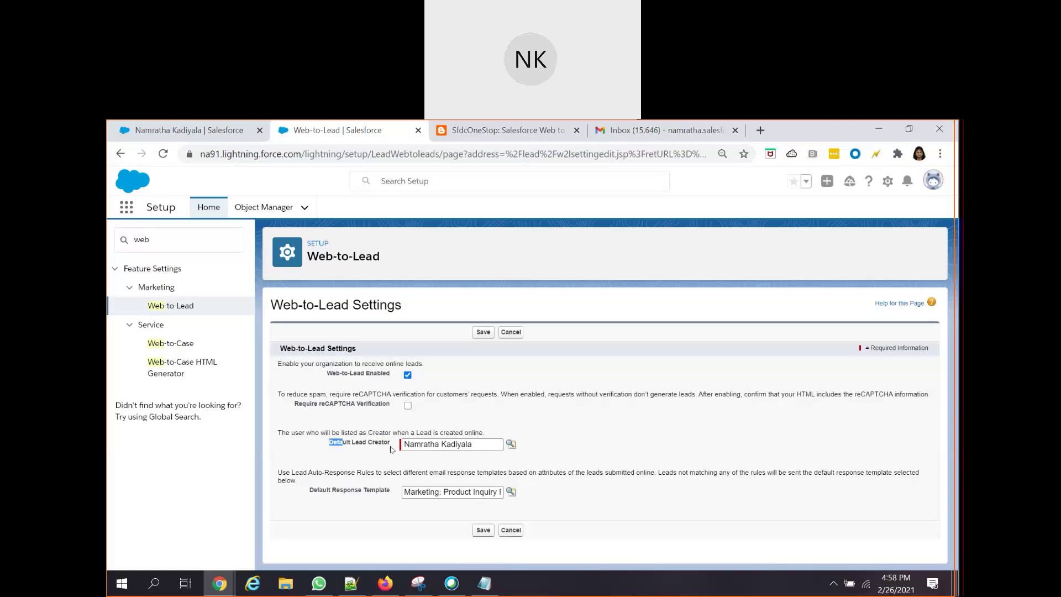
pyautogui.click(511, 444)
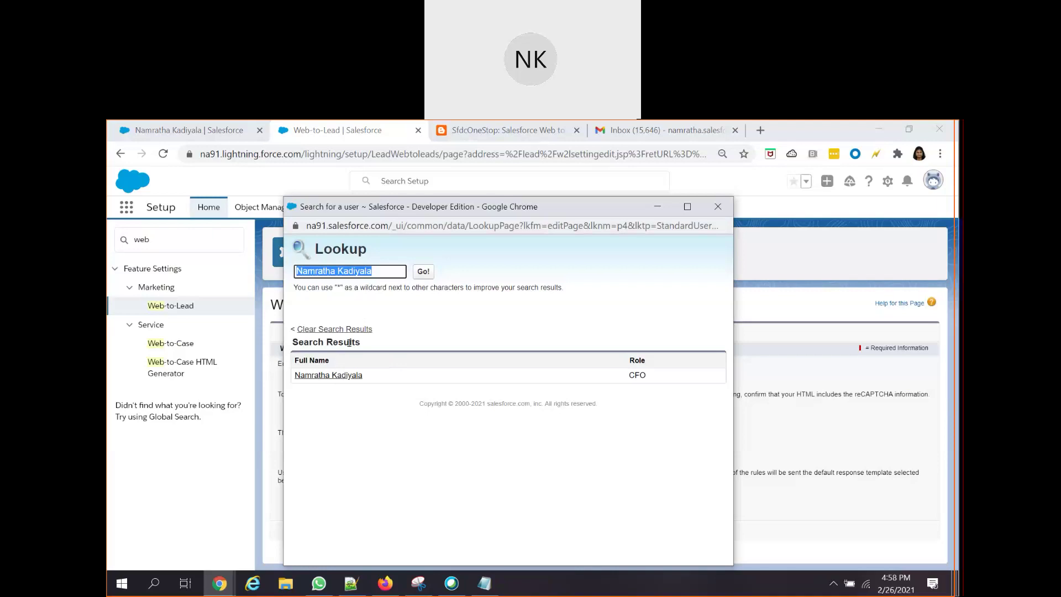
pyautogui.click(330, 376)
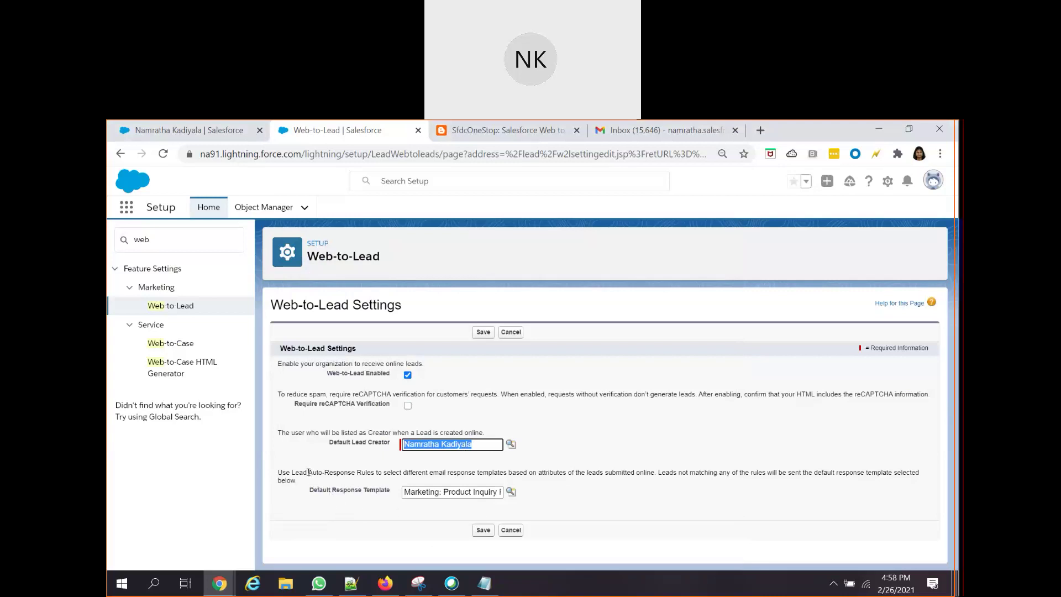
pyautogui.moveTo(309, 471); pyautogui.dragTo(656, 474)
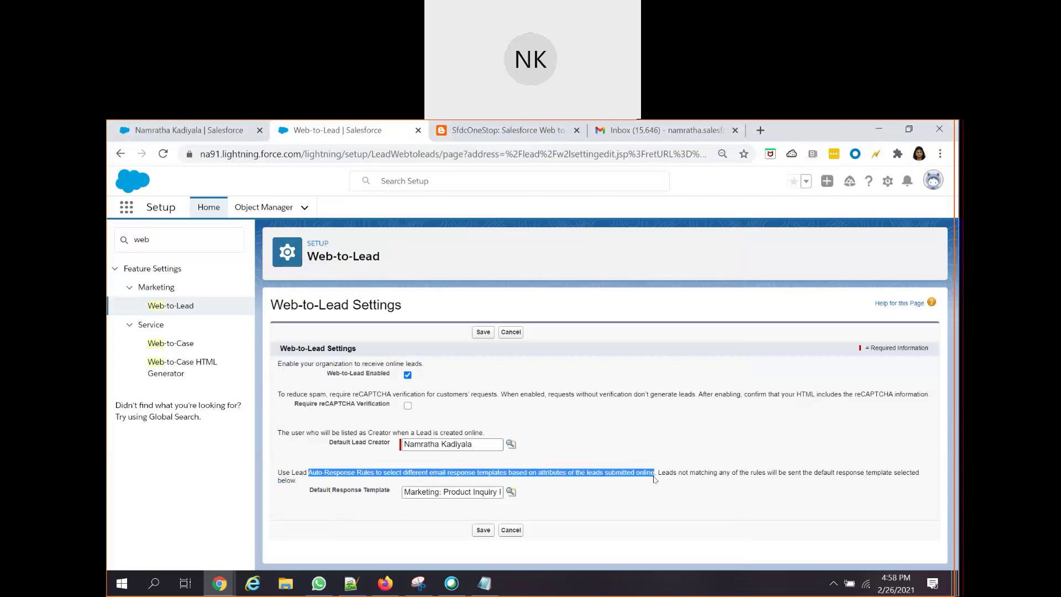
pyautogui.click(735, 504)
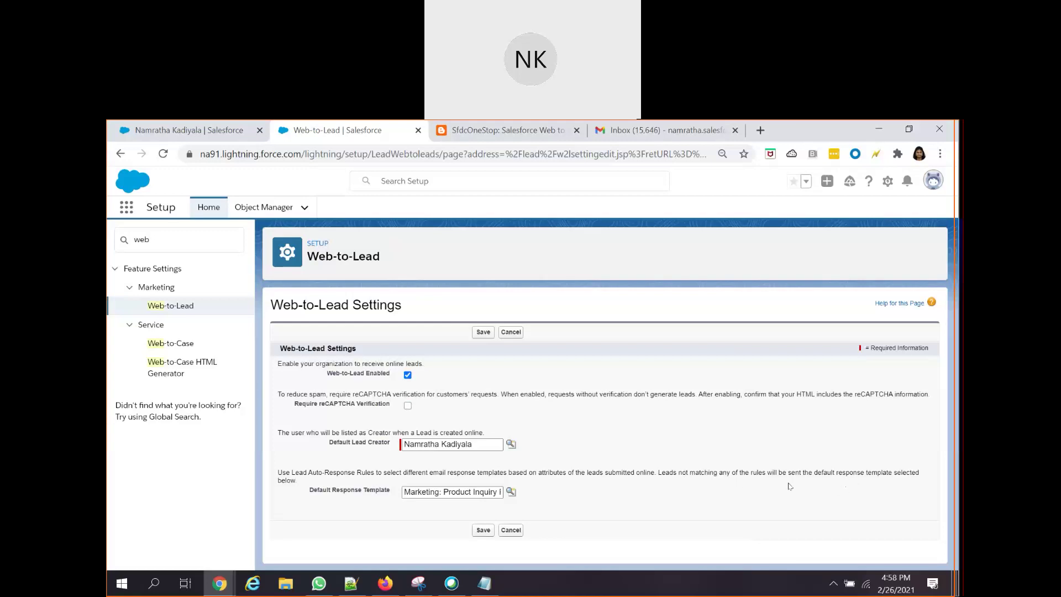
pyautogui.moveTo(307, 493); pyautogui.dragTo(396, 494)
pyautogui.click(335, 499)
# Save Web-to-Lead as enabled and start creating a new Web-to-Lead form
pyautogui.click(483, 529)
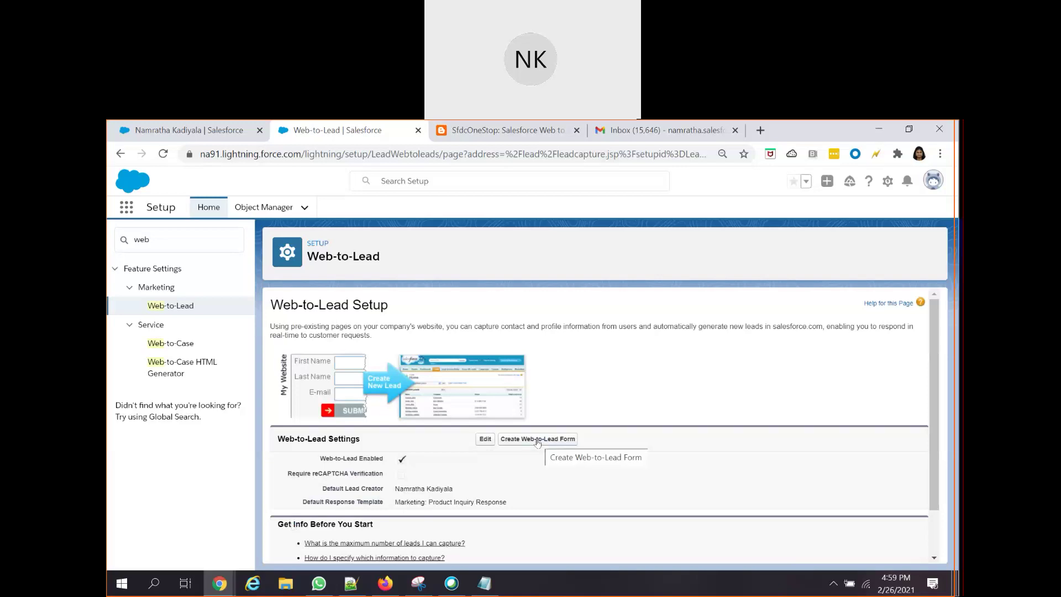
pyautogui.scroll(-1, 536, 442)
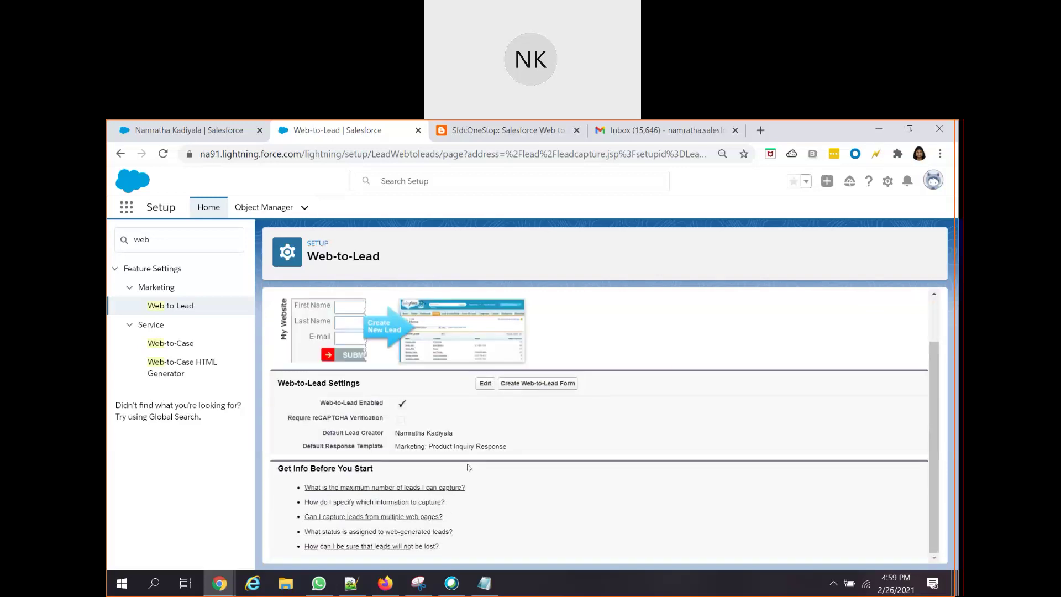
pyautogui.click(516, 389)
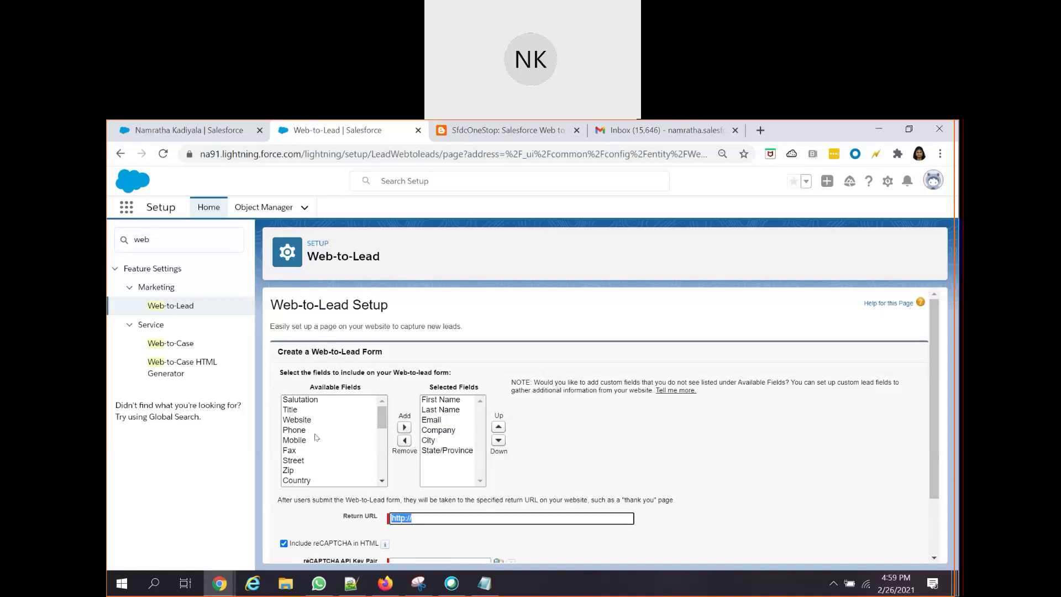
# Remove City and State/Province from the form's selected fields
pyautogui.scroll(-5, 310, 440)
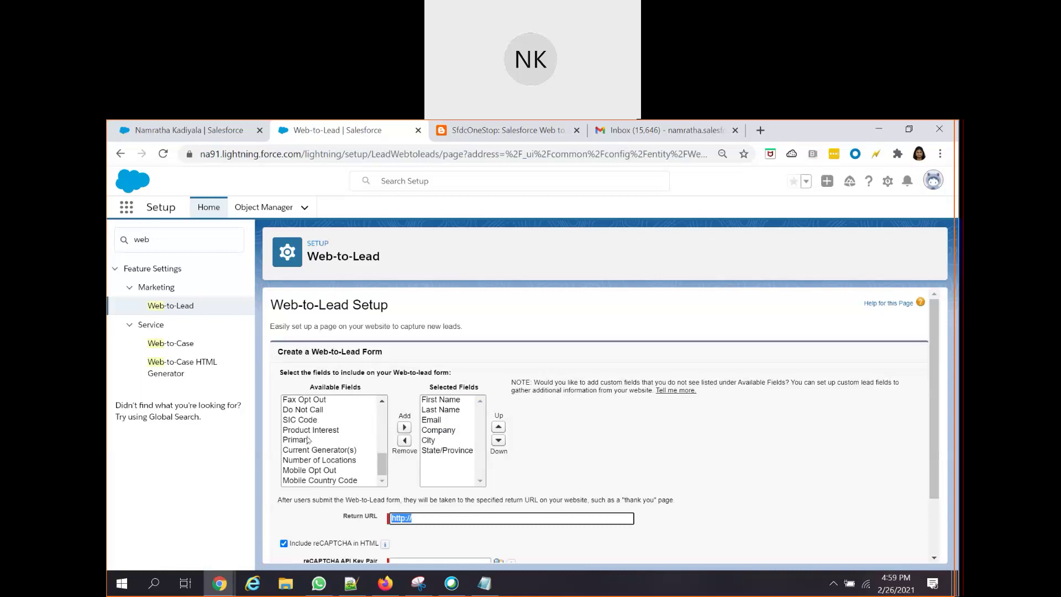
pyautogui.scroll(5, 313, 477)
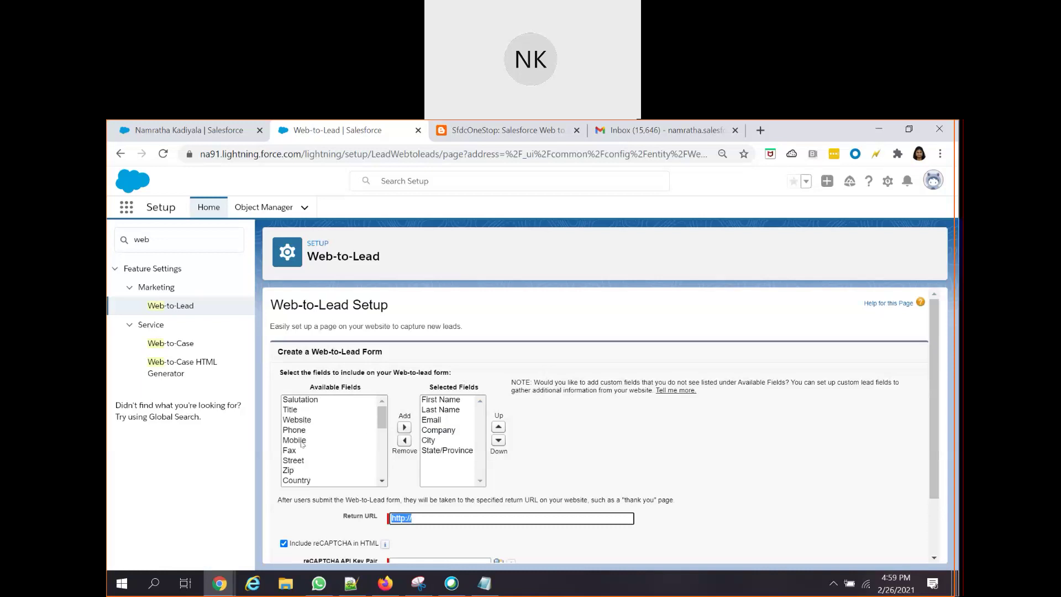
pyautogui.scroll(-6, 299, 442)
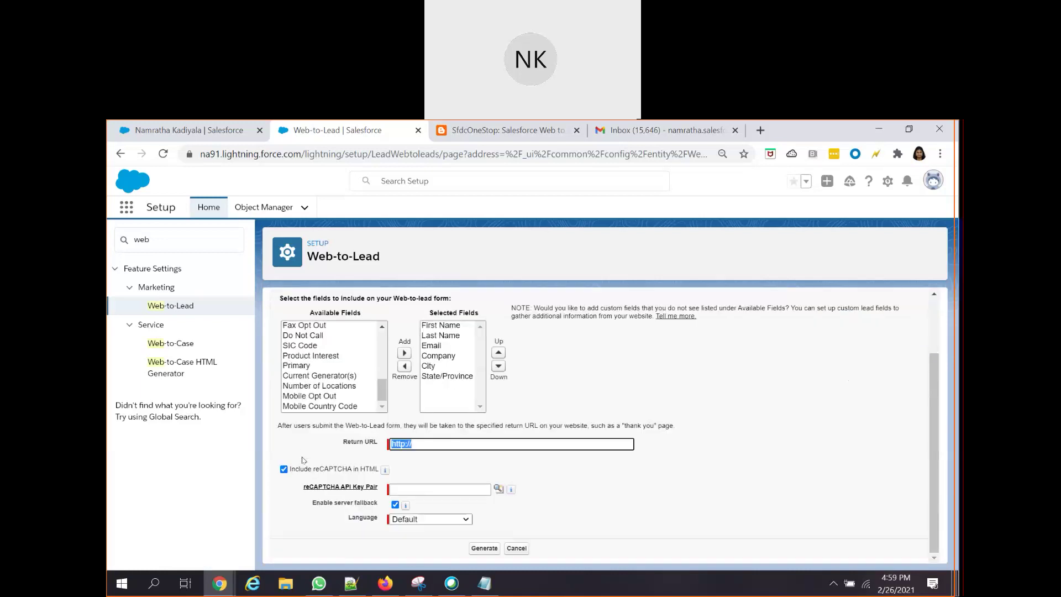
pyautogui.scroll(3, 303, 471)
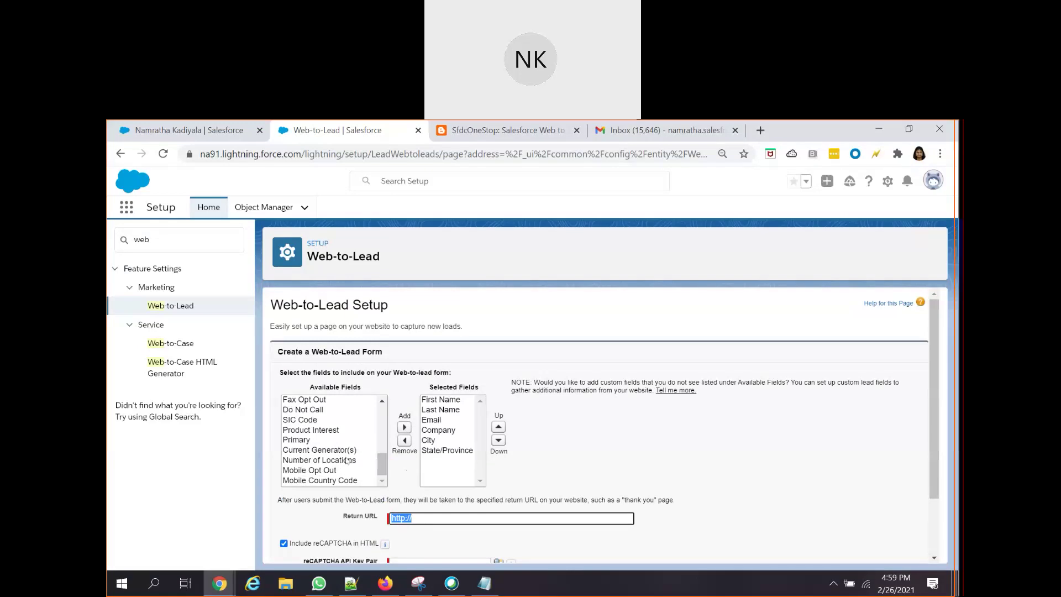
pyautogui.moveTo(382, 467); pyautogui.dragTo(379, 407)
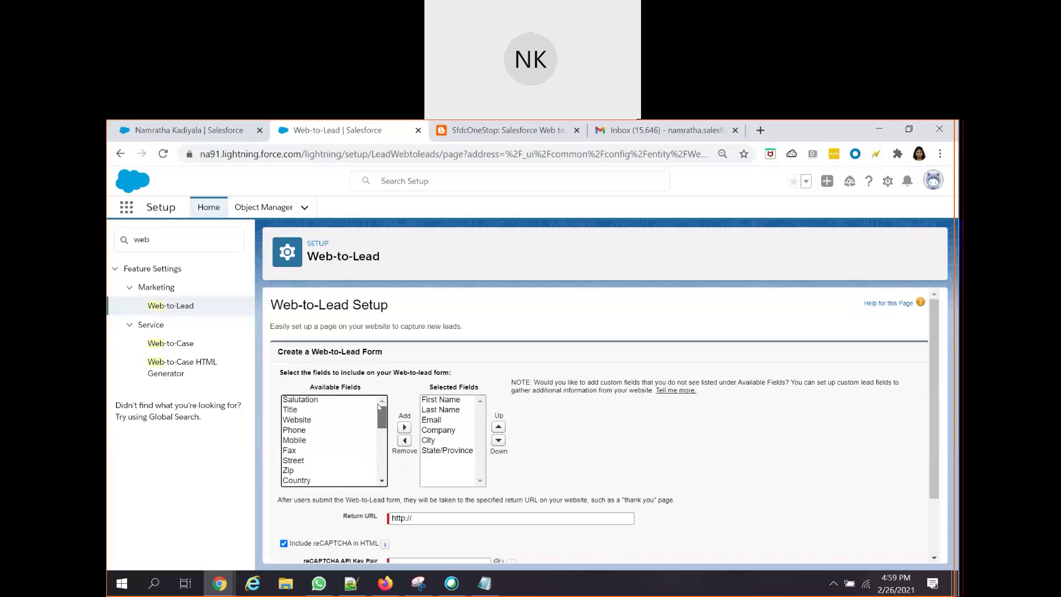
pyautogui.moveTo(309, 387); pyautogui.dragTo(364, 389)
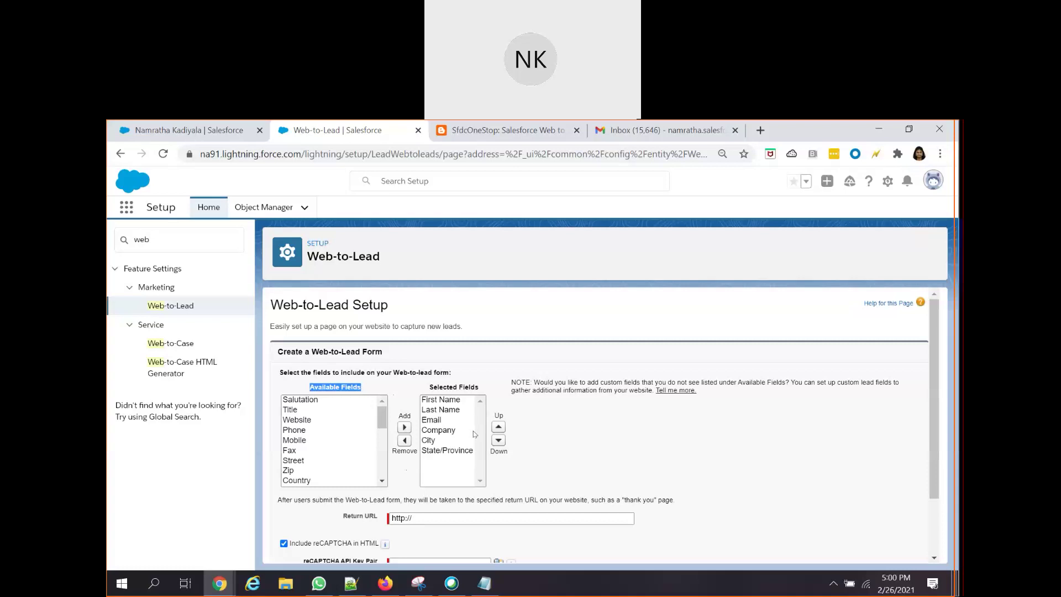
pyautogui.click(692, 443)
pyautogui.click(429, 441)
pyautogui.click(404, 440)
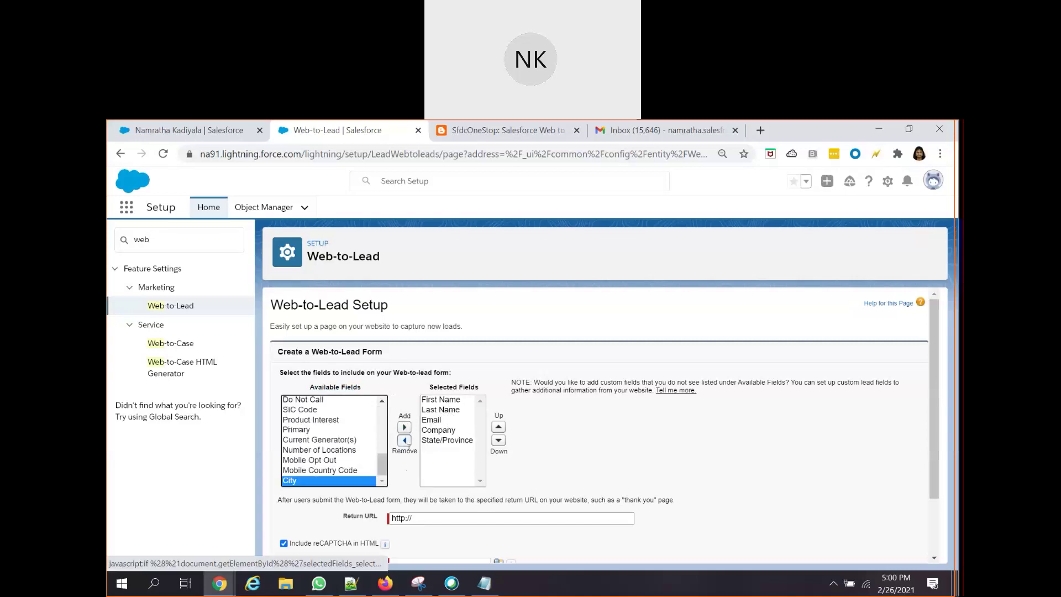
pyautogui.click(448, 441)
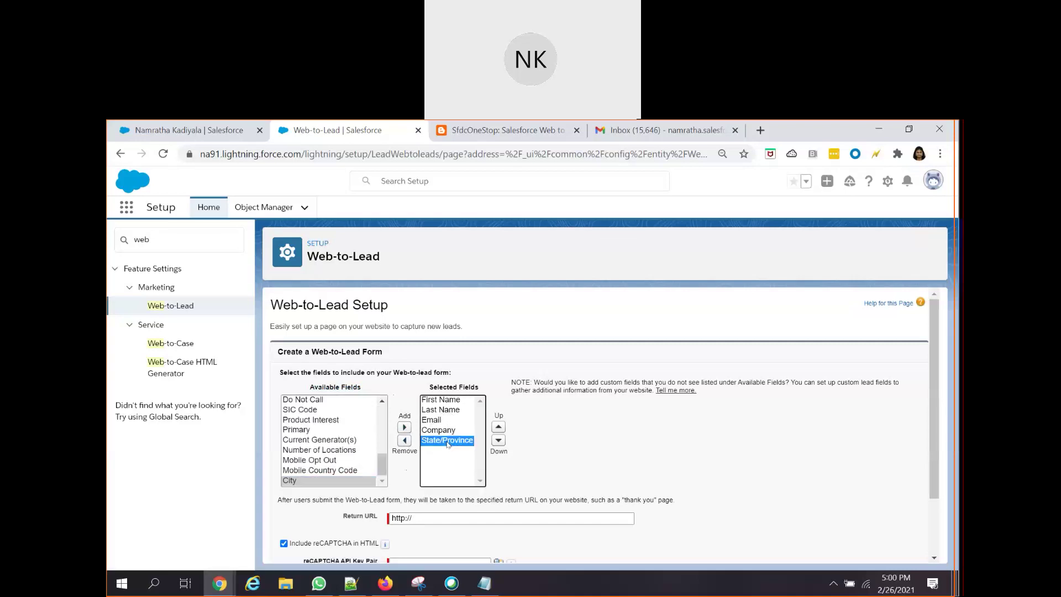
pyautogui.click(403, 441)
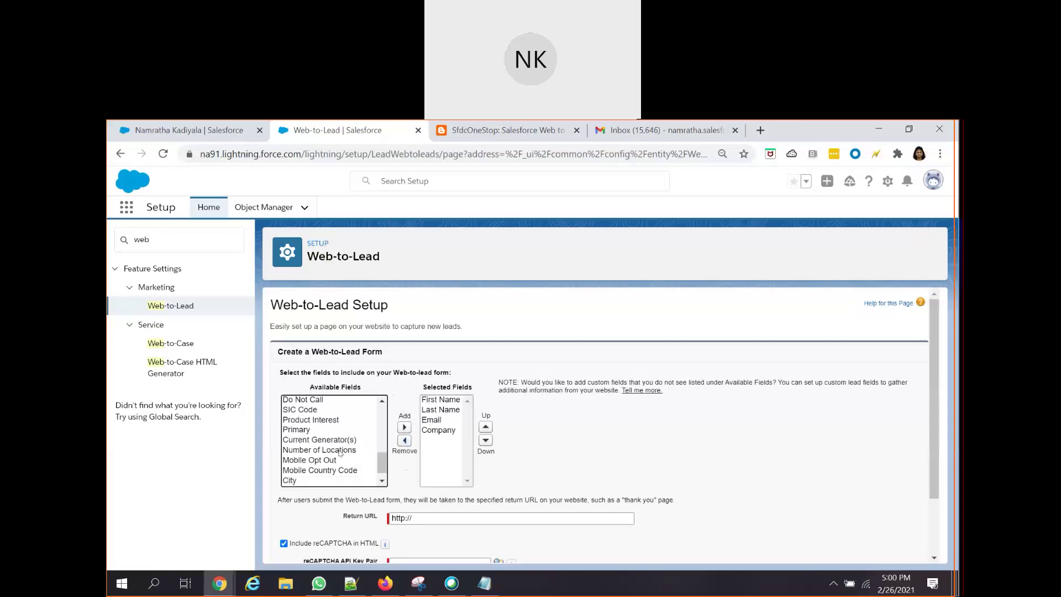
# Add Phone and Description, then move Phone up two places to follow Last Name
pyautogui.scroll(10, 341, 440)
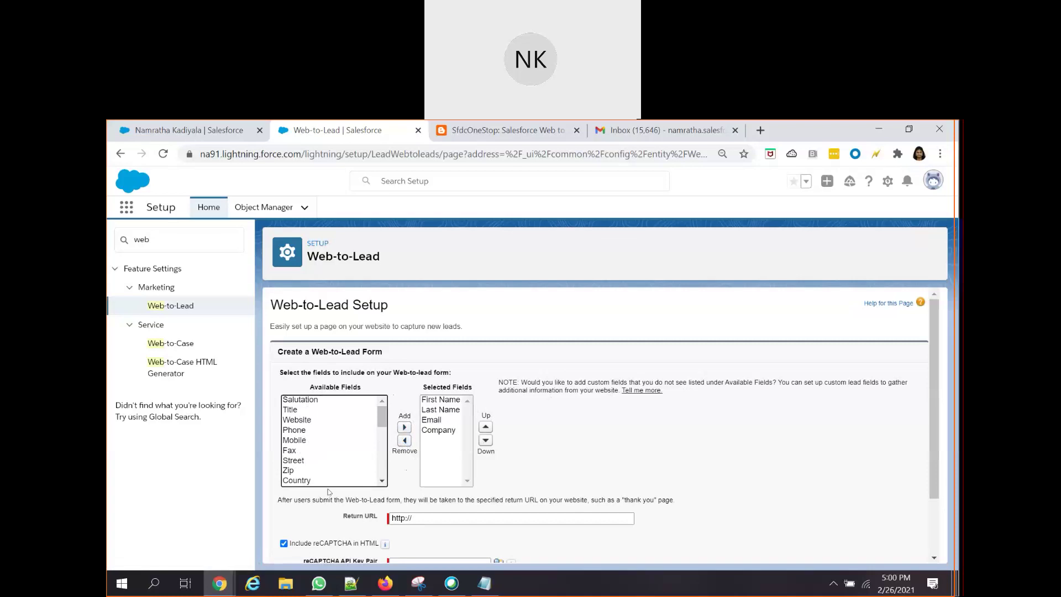
pyautogui.click(296, 431)
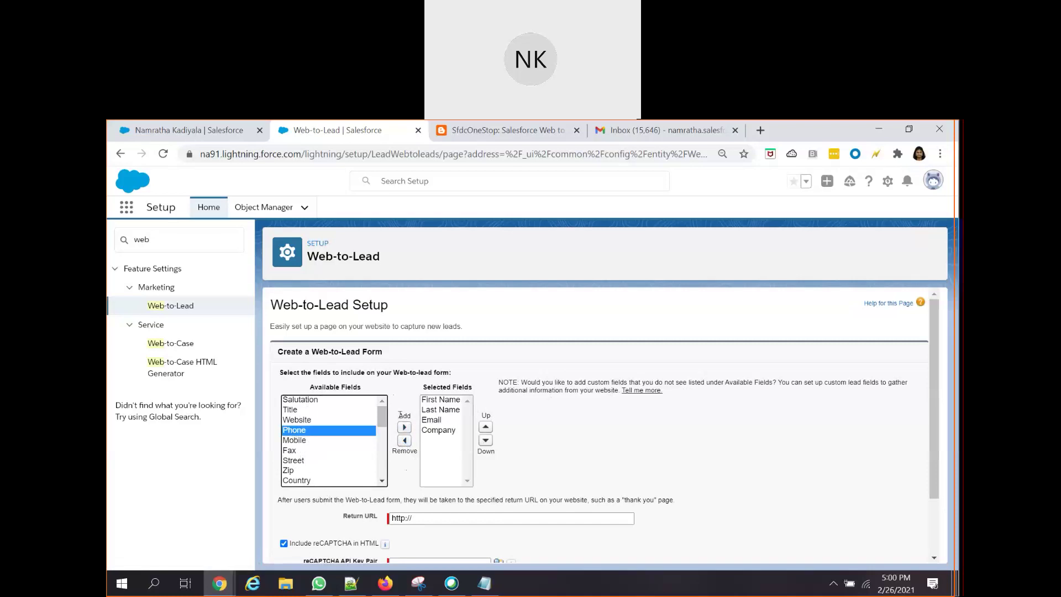
pyautogui.click(404, 427)
pyautogui.click(322, 481)
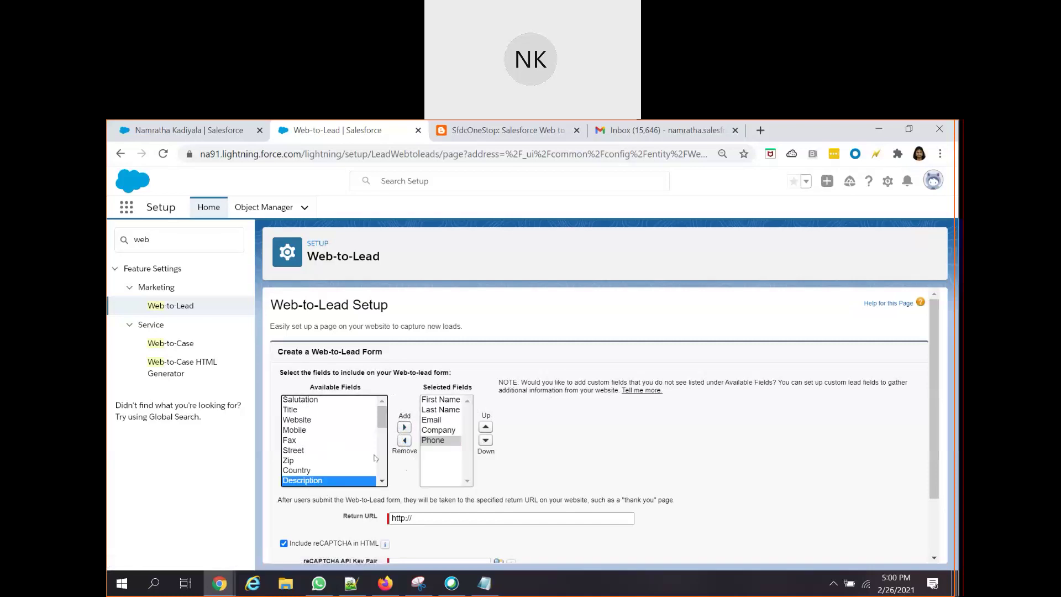
pyautogui.click(404, 427)
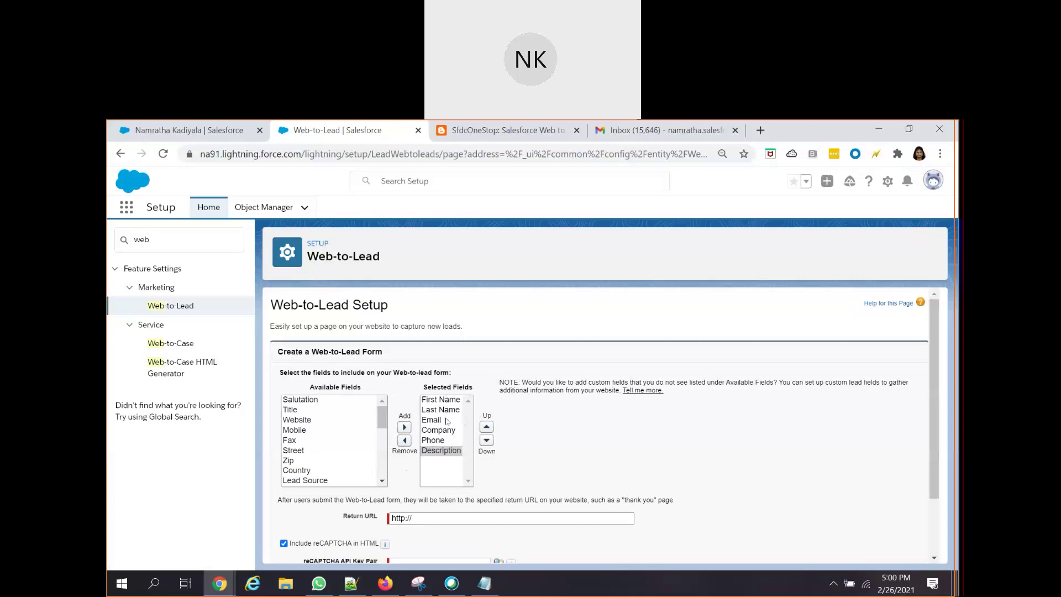
pyautogui.click(449, 442)
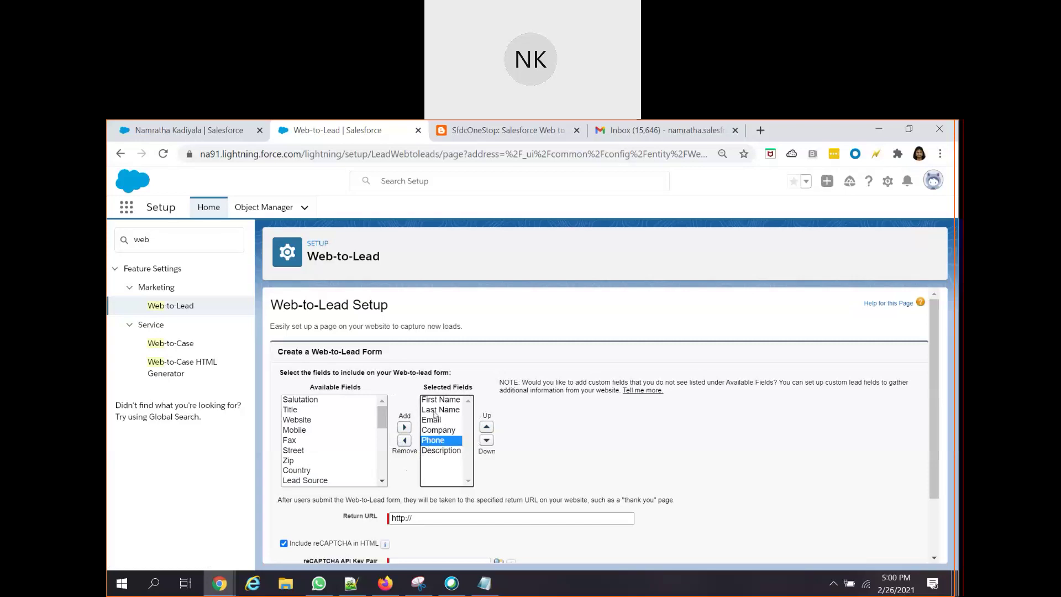
pyautogui.click(486, 429)
pyautogui.click(486, 428)
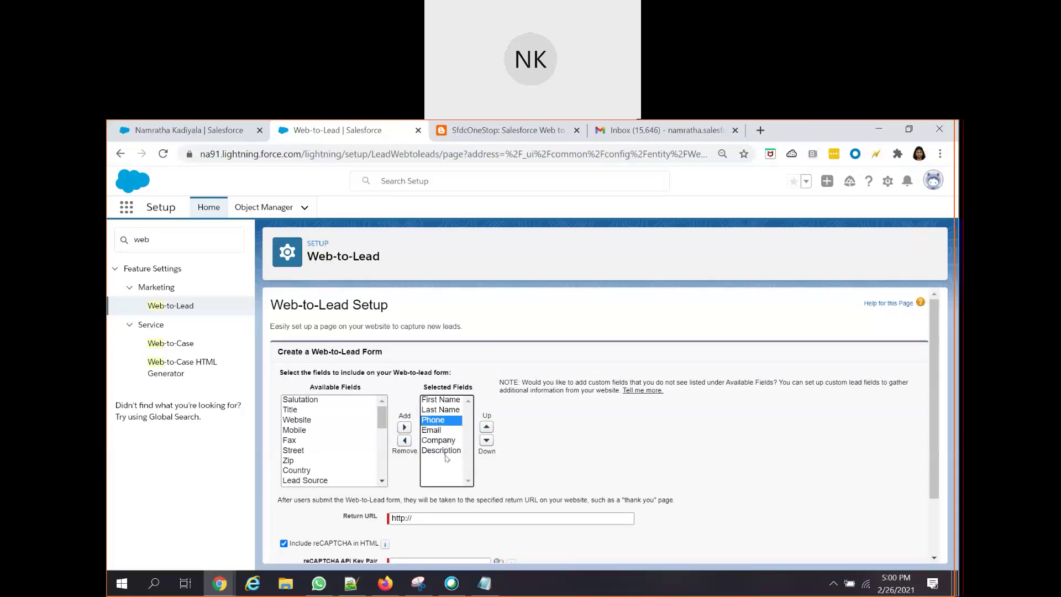
pyautogui.click(563, 455)
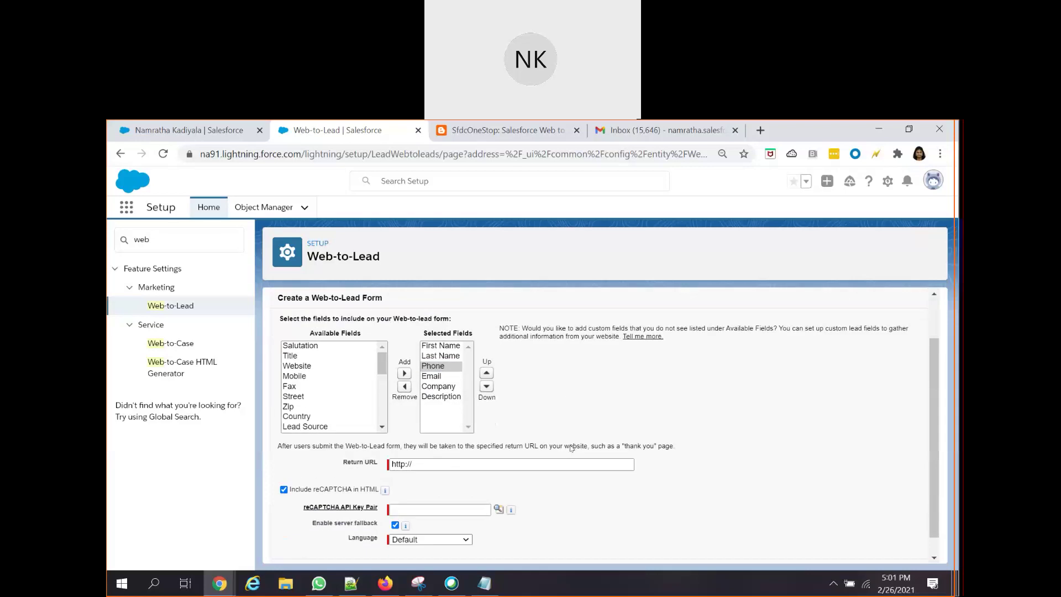
pyautogui.scroll(-1, 569, 447)
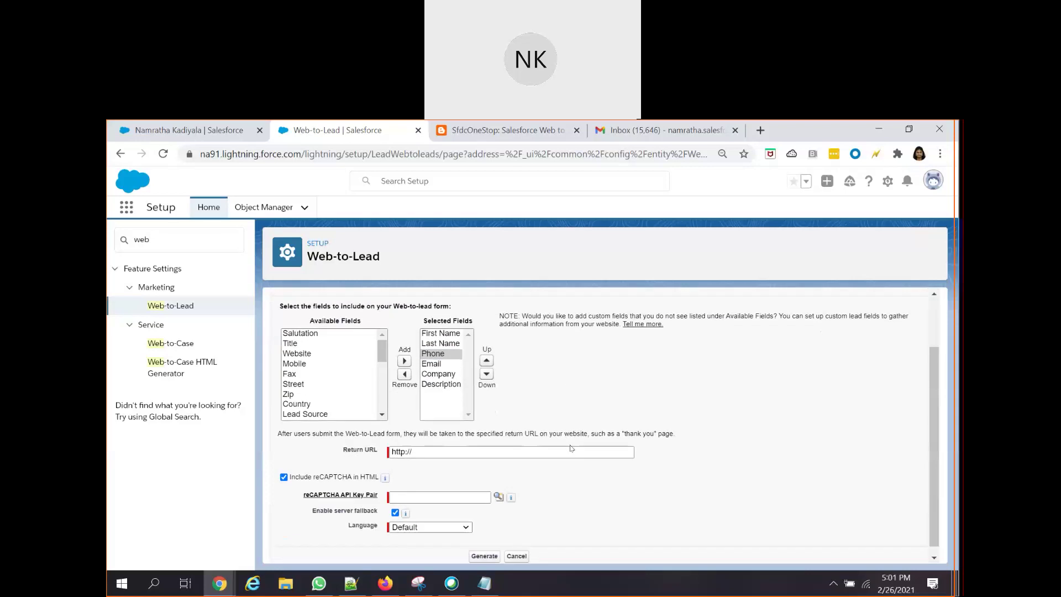
pyautogui.click(450, 450)
pyautogui.click(477, 474)
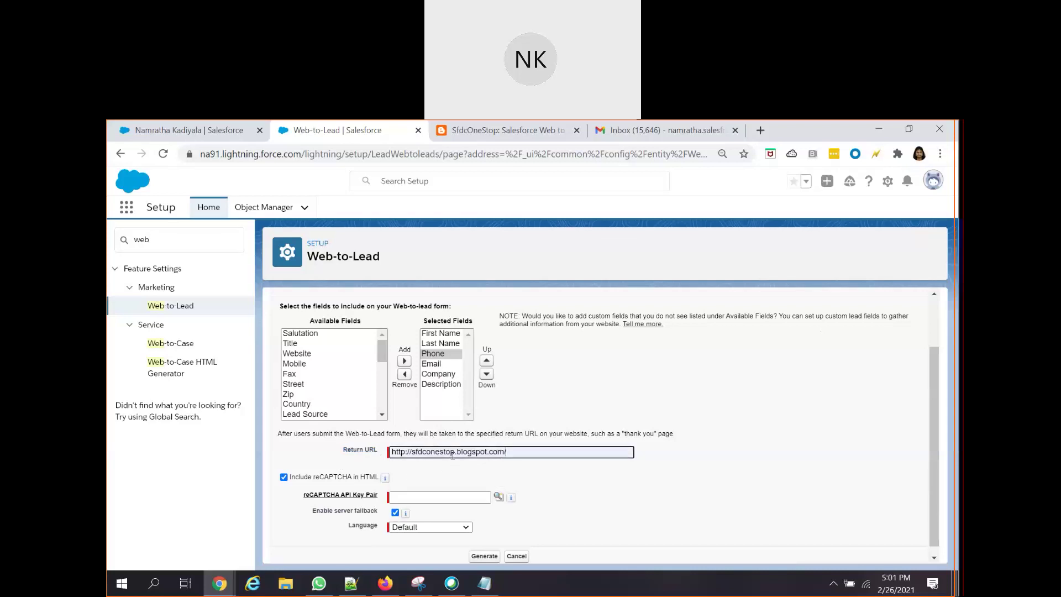
pyautogui.scroll(-1, 543, 463)
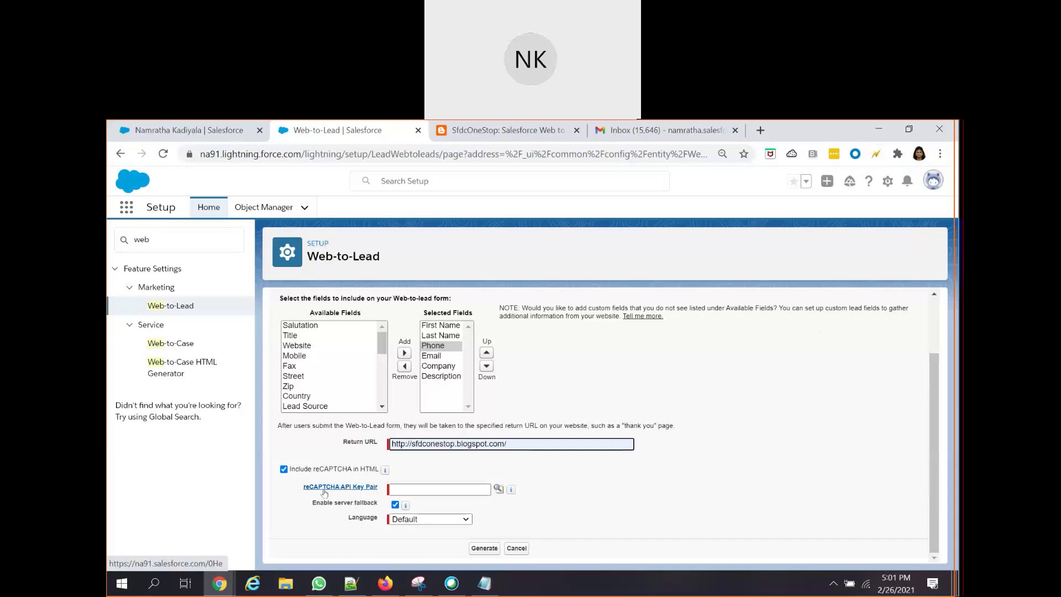
pyautogui.click(284, 469)
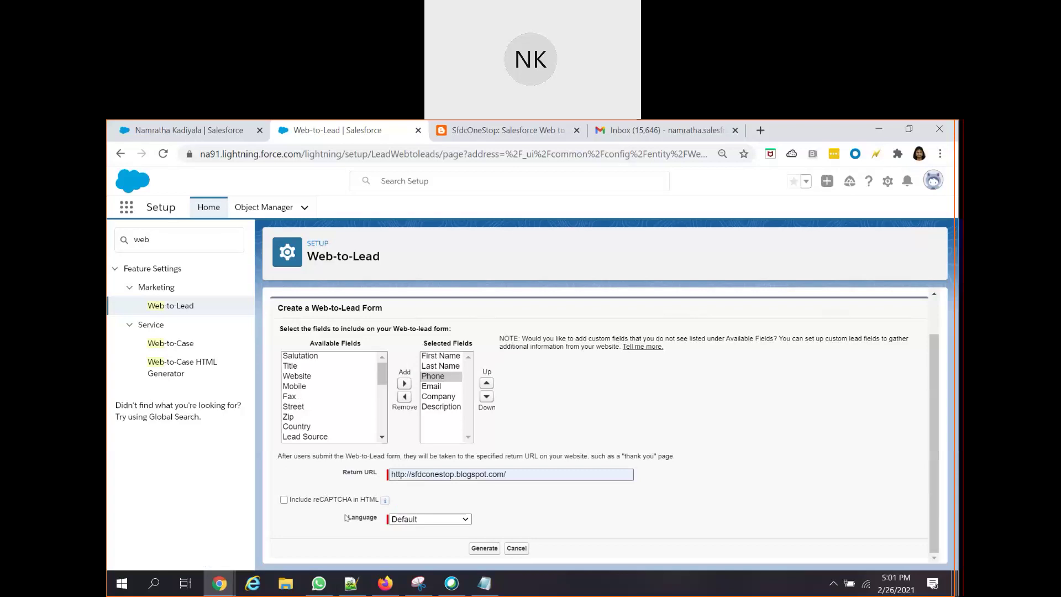
pyautogui.moveTo(347, 518); pyautogui.dragTo(380, 523)
# Generate the Web-to-Lead form HTML and select all of the generated code
pyautogui.click(484, 548)
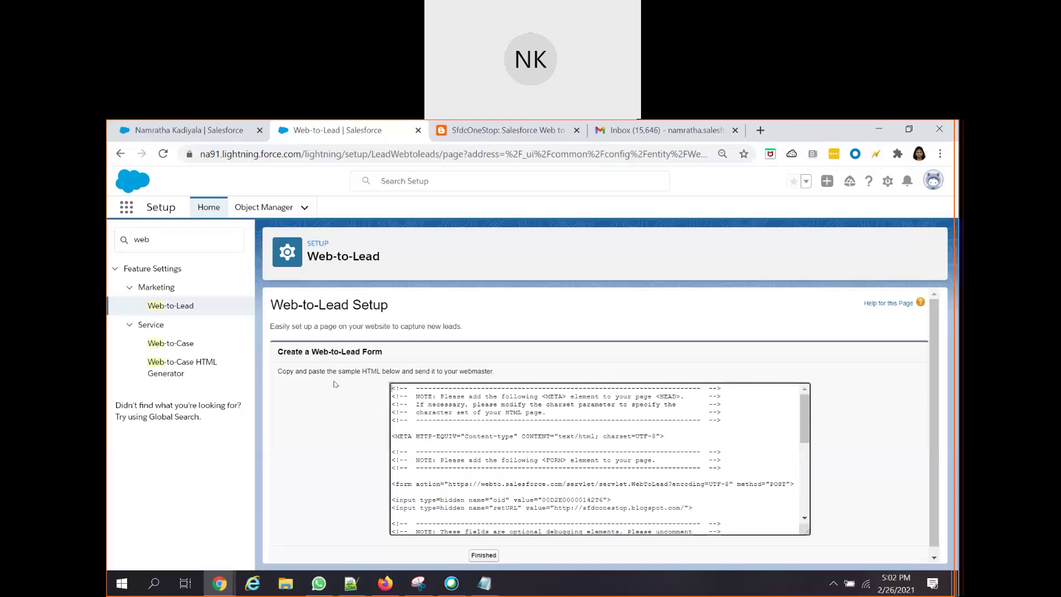
pyautogui.moveTo(379, 371); pyautogui.dragTo(515, 377)
pyautogui.click(525, 436)
pyautogui.scroll(-10, 530, 464)
pyautogui.scroll(10, 528, 479)
pyautogui.hotkey('ctrl', 'a')
pyautogui.hotkey('ctrl', 'c')
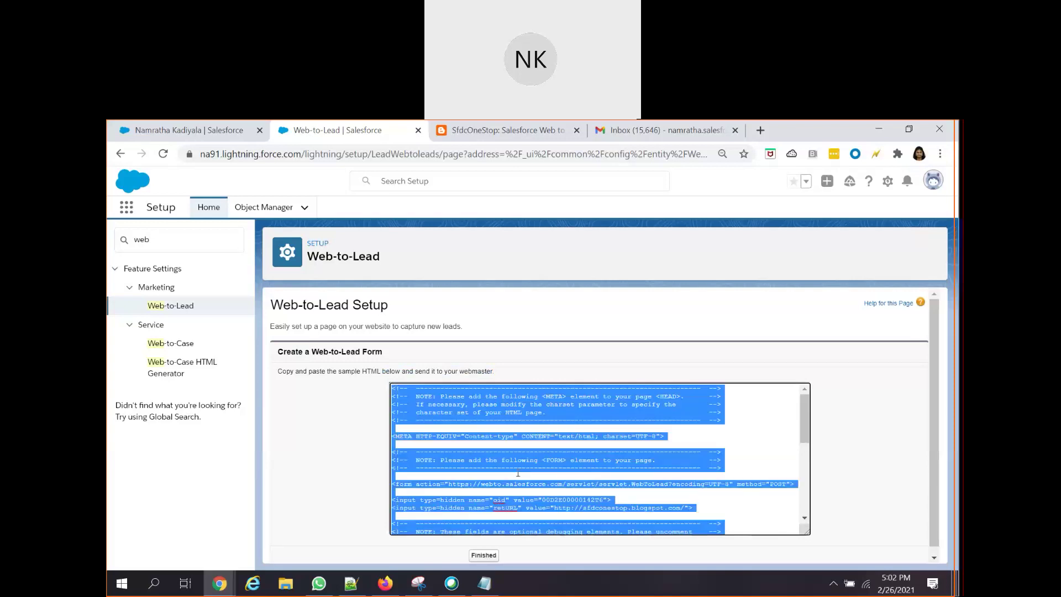
pyautogui.click(497, 583)
# Paste the generated HTML into sfdconestop.html and remove the trailing blank line
pyautogui.hotkey('ctrl', 'v')
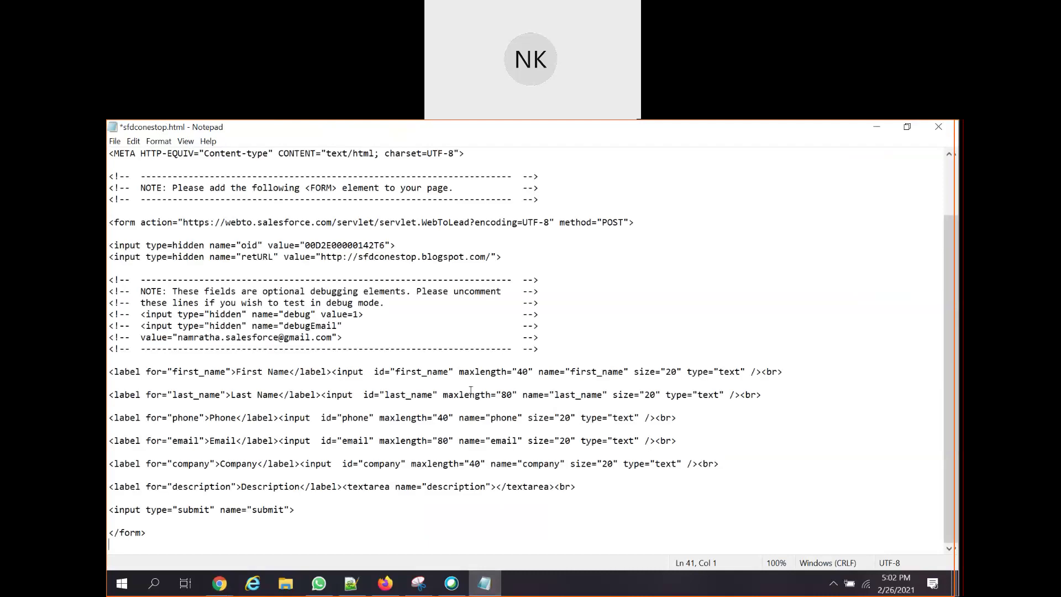
pyautogui.press('BackSpace')
pyautogui.scroll(2, 470, 390)
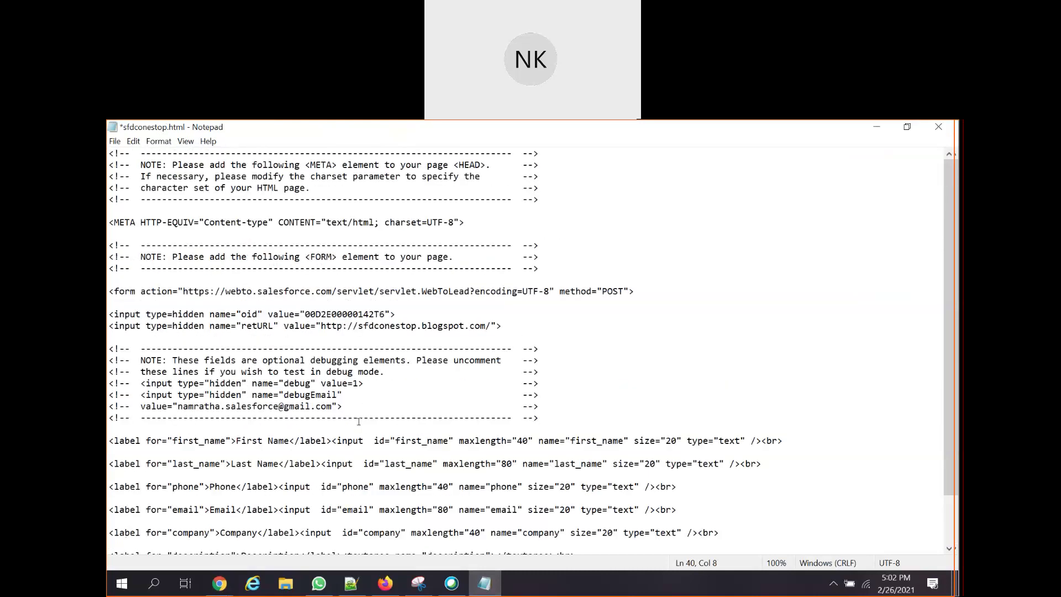
pyautogui.scroll(-2, 325, 372)
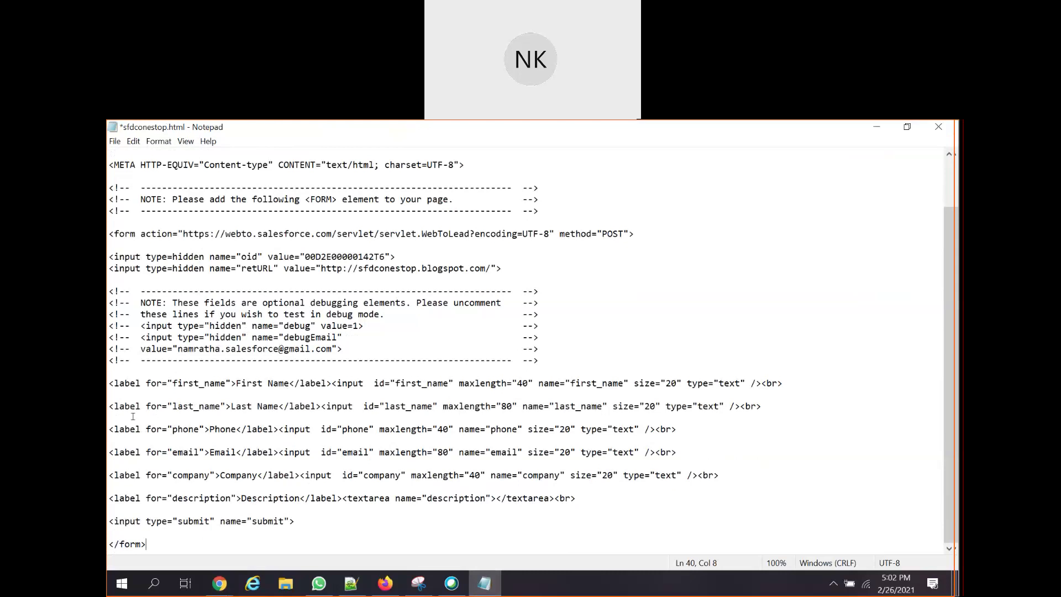
pyautogui.moveTo(111, 385); pyautogui.dragTo(436, 508)
pyautogui.moveTo(590, 508); pyautogui.dragTo(596, 510)
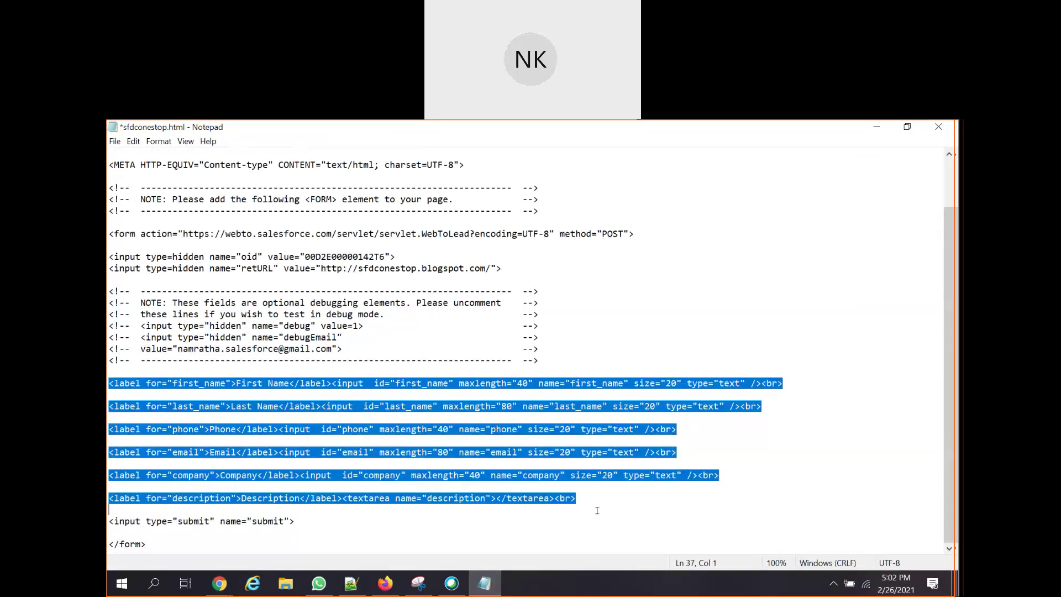
pyautogui.doubleClick(184, 520)
pyautogui.click(296, 521)
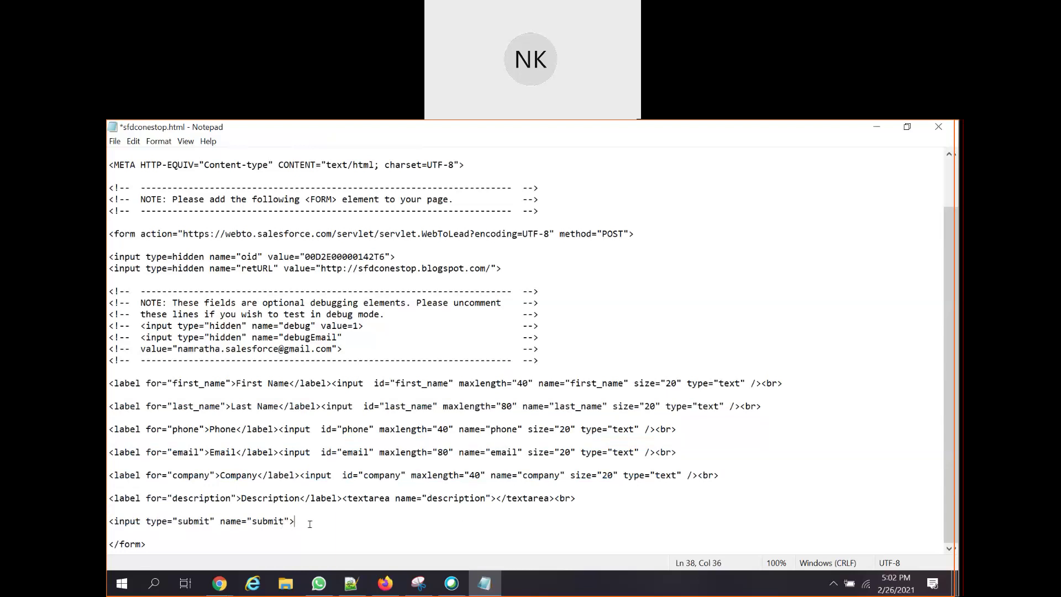
pyautogui.scroll(2, 295, 473)
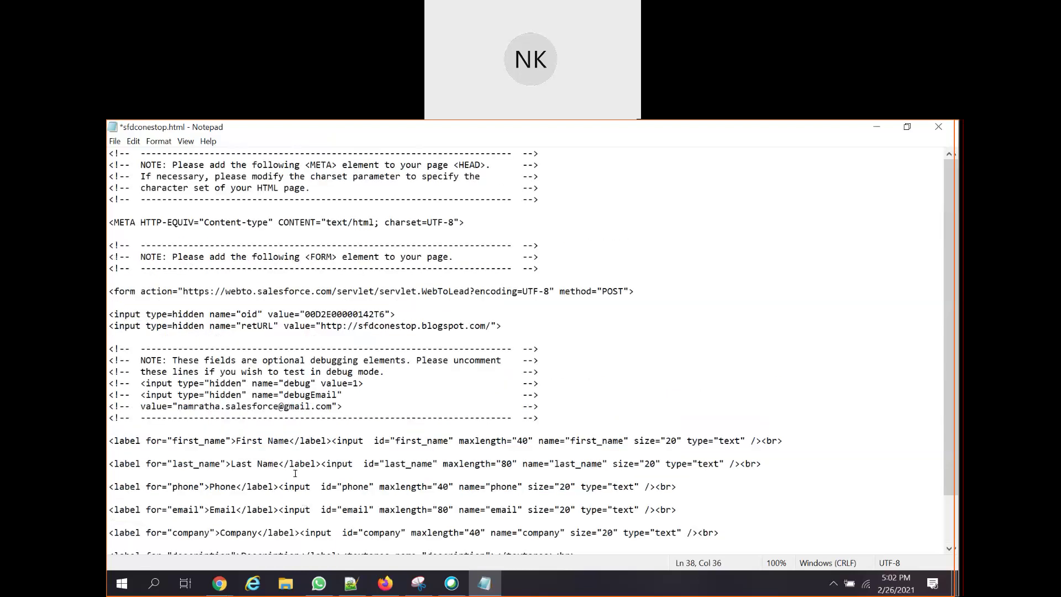
pyautogui.click(115, 141)
# Save as sfdconestop.html on the Desktop with type All Files (*.*), replacing the existing file
pyautogui.click(138, 210)
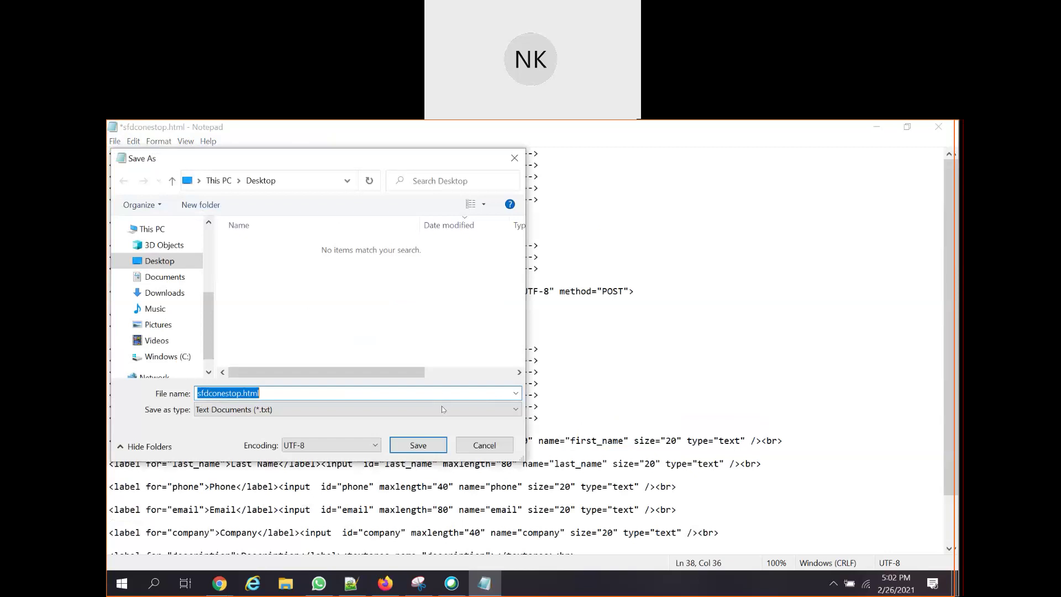
pyautogui.click(266, 409)
pyautogui.click(276, 433)
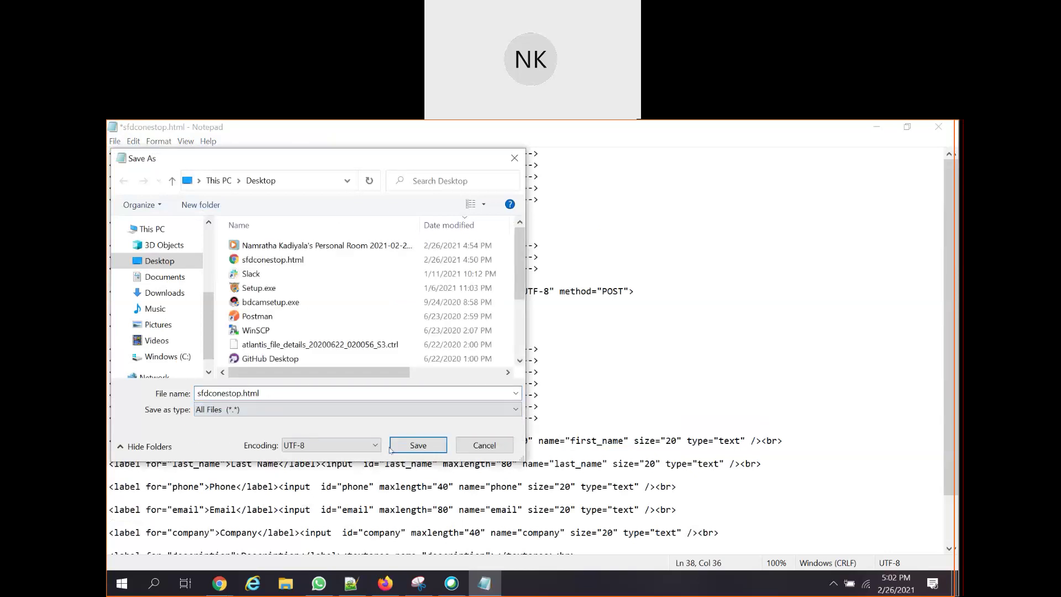
pyautogui.click(430, 450)
pyautogui.click(547, 358)
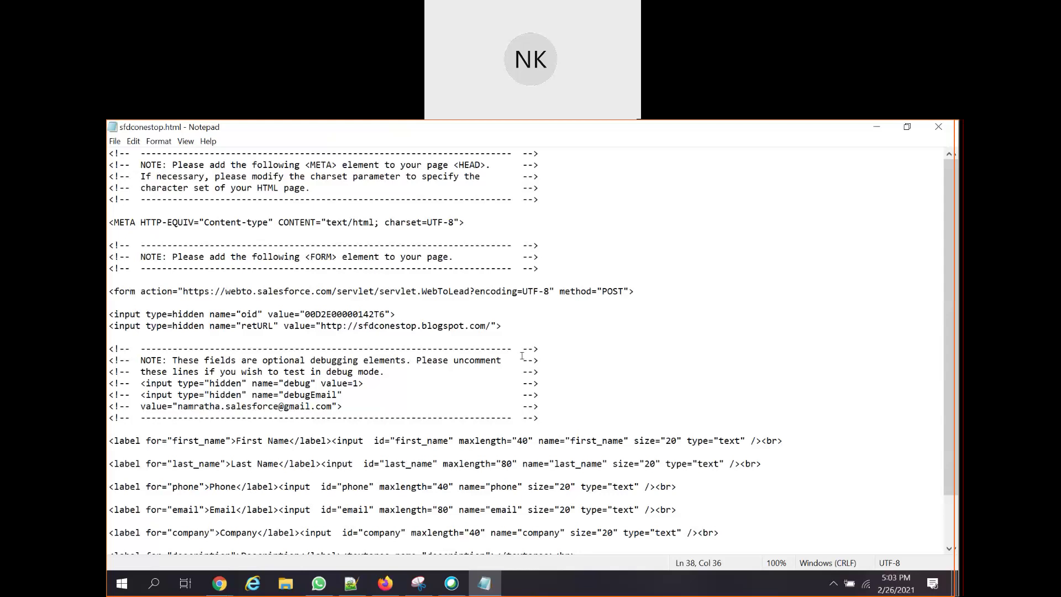
pyautogui.press('super+d')
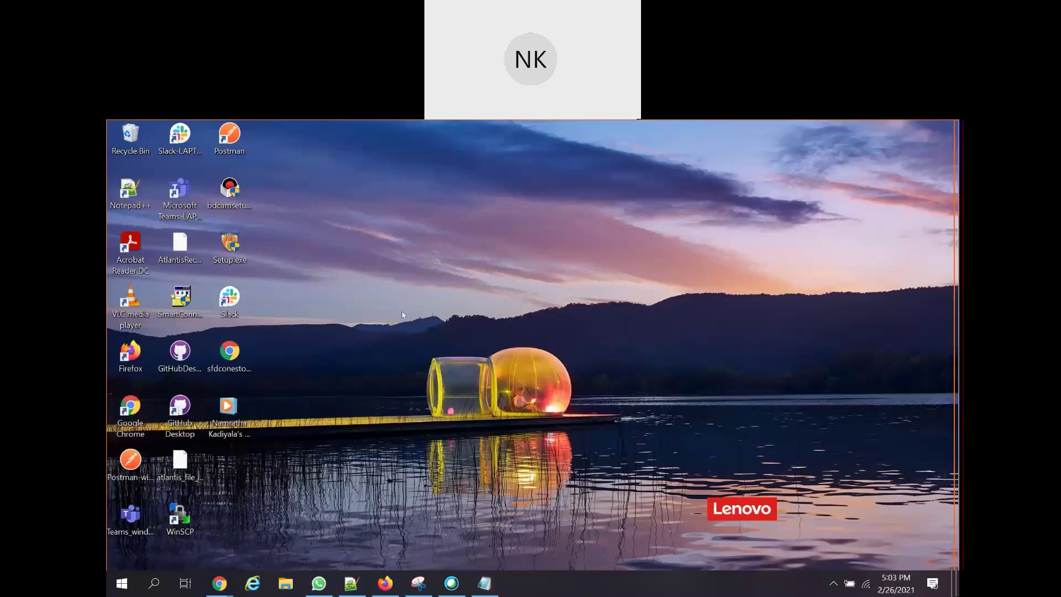
# Open sfdconestop.html from the desktop in Chrome and check its field labels
pyautogui.doubleClick(241, 353)
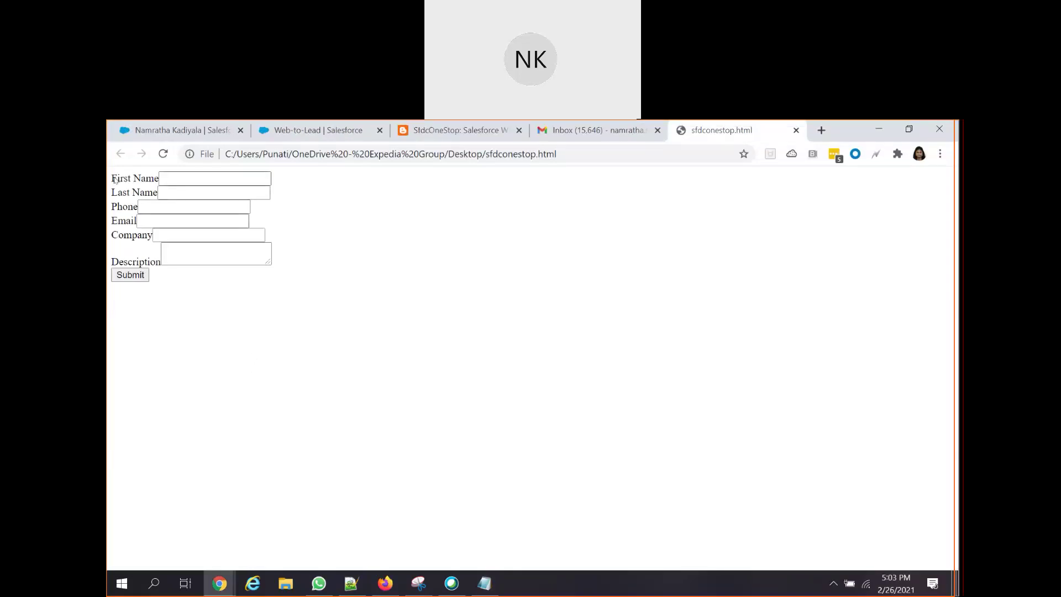
pyautogui.moveTo(115, 180); pyautogui.dragTo(291, 275)
pyautogui.click(305, 274)
# Fill First Name and Last Name from suggestions, changing the Last Name ending '-test' to '-sfdc'
pyautogui.click(209, 178)
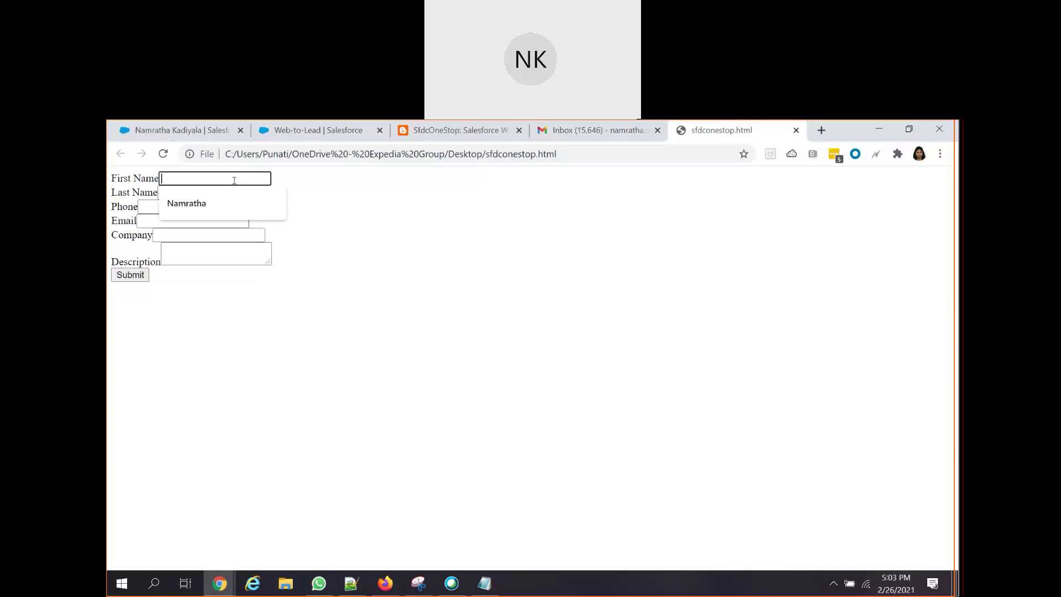
pyautogui.click(210, 199)
pyautogui.click(210, 193)
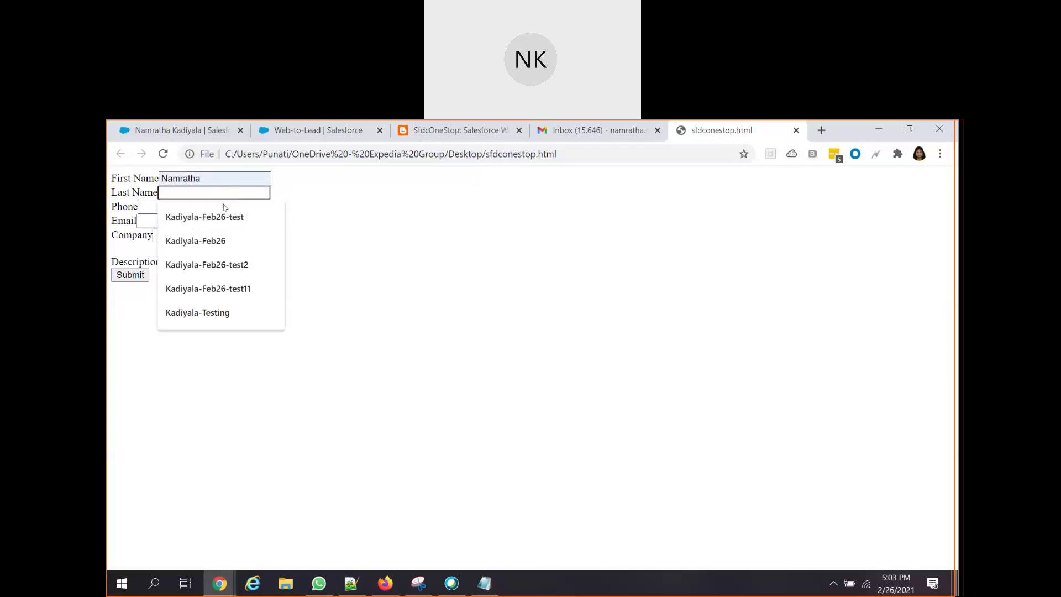
pyautogui.click(218, 215)
pyautogui.moveTo(221, 192); pyautogui.dragTo(255, 190)
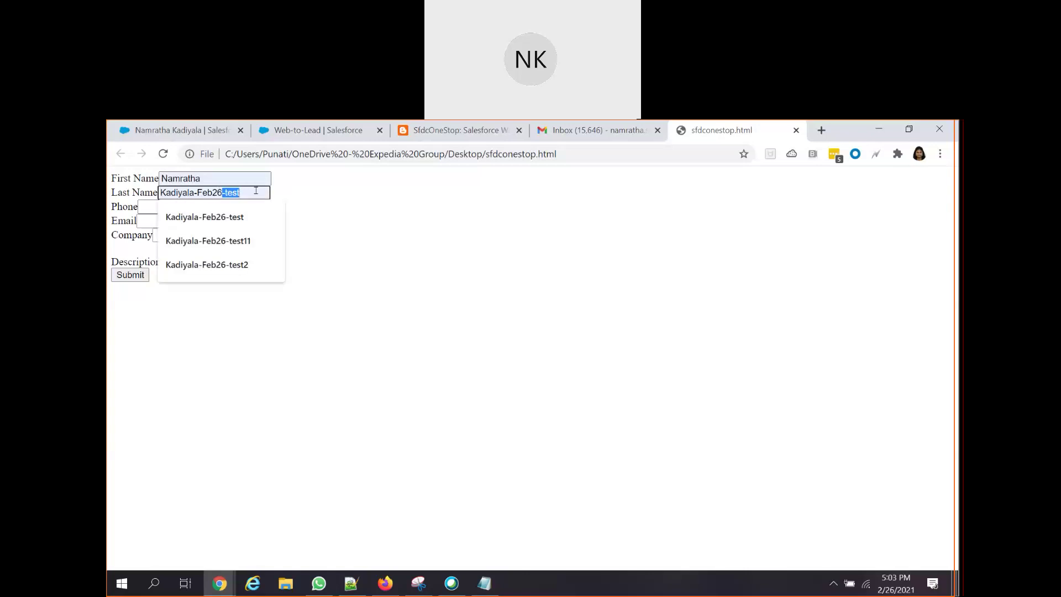
pyautogui.press('BackSpace')
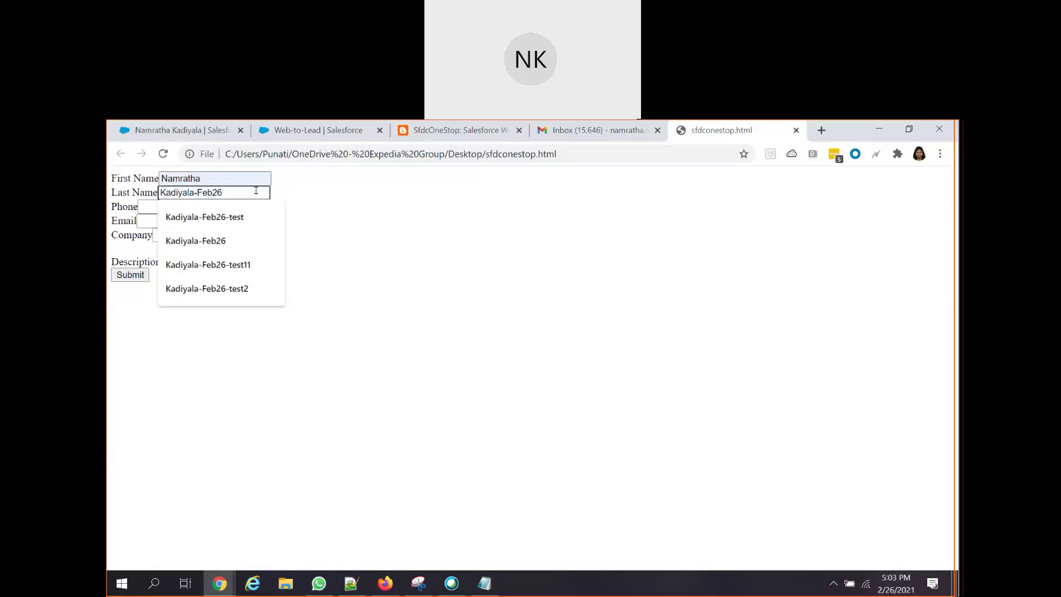
pyautogui.write('-sfdc')
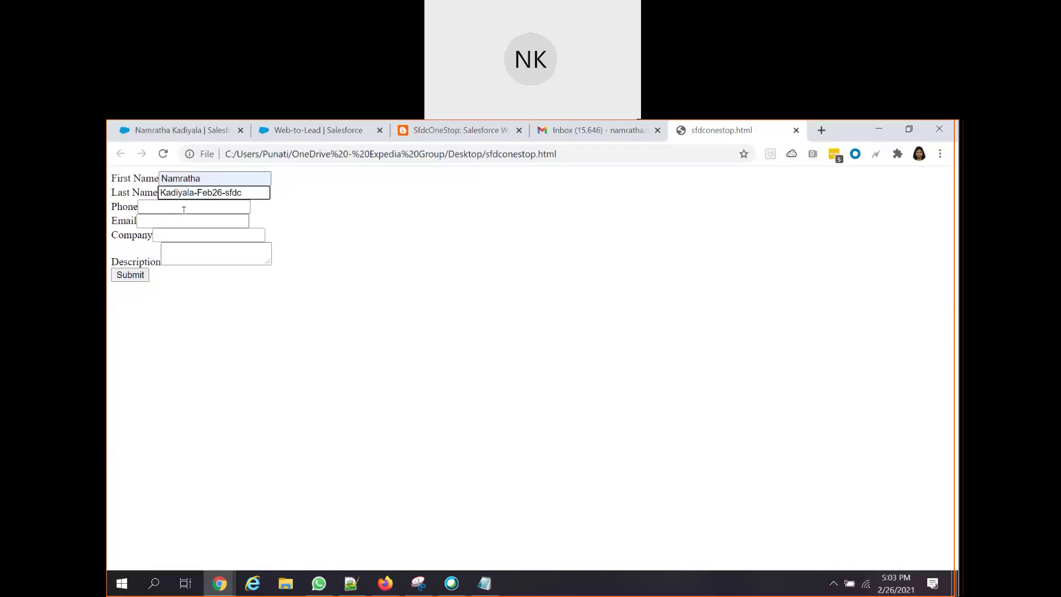
# Fill phone, e-mail and Company NA, and describe interest in product x requesting more details
pyautogui.click(185, 206)
pyautogui.click(183, 230)
pyautogui.click(181, 222)
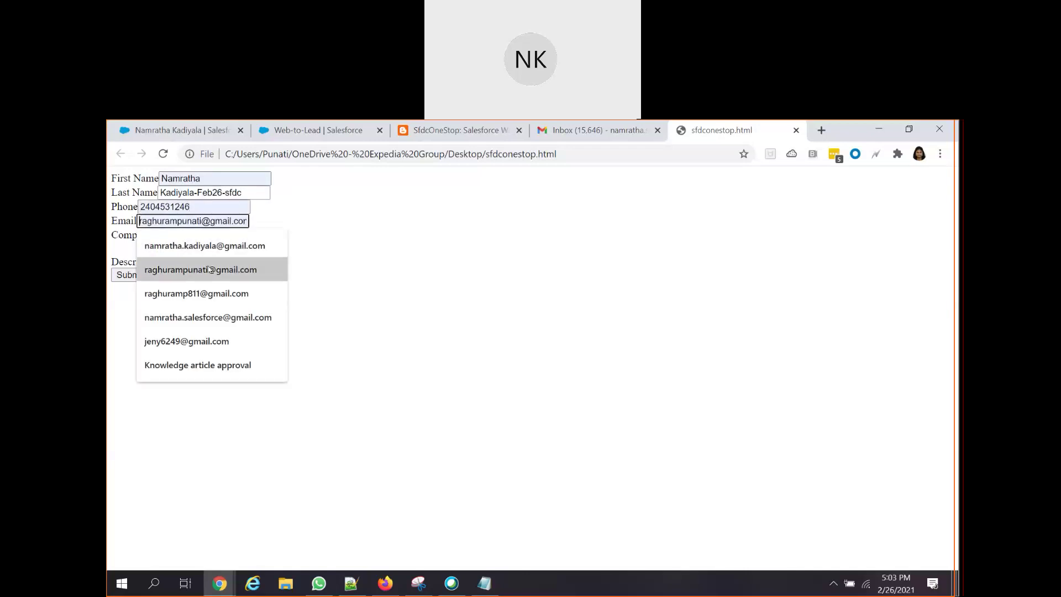
pyautogui.click(218, 307)
pyautogui.click(183, 230)
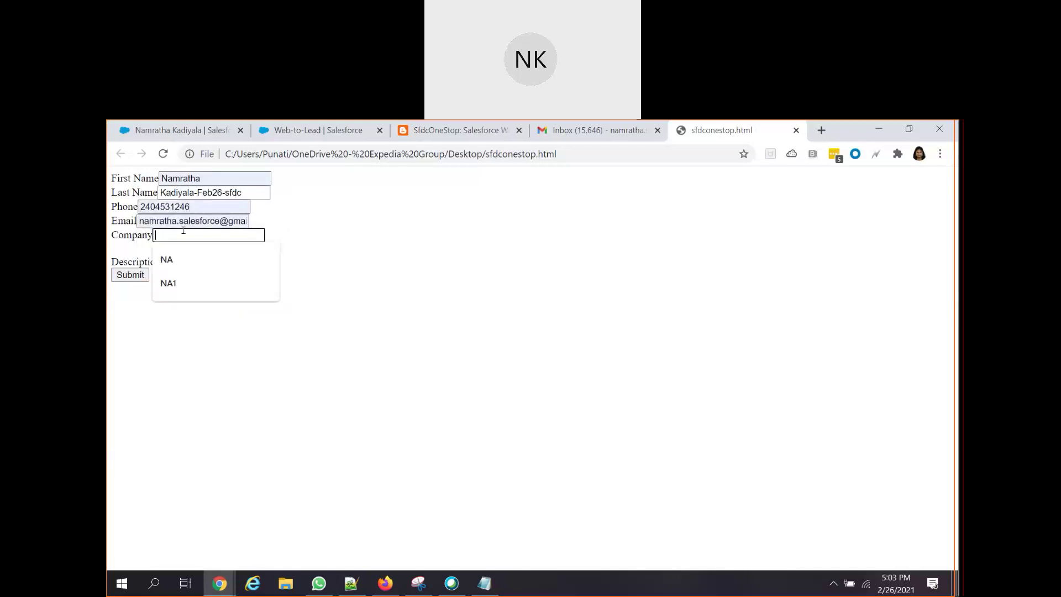
pyautogui.click(166, 259)
pyautogui.click(179, 250)
pyautogui.write('He')
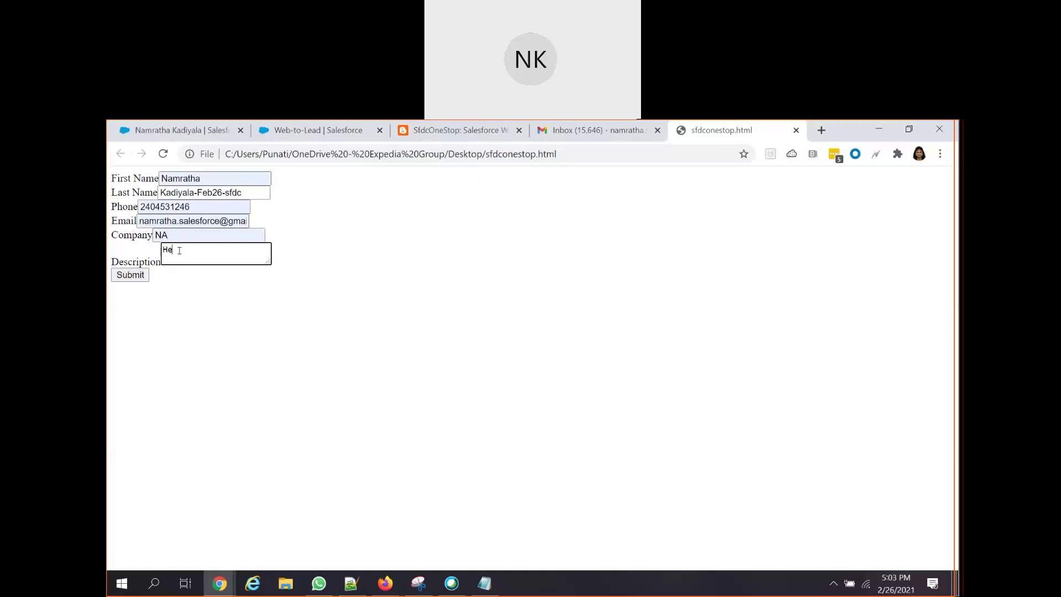
pyautogui.write('y, I am very much interets')
pyautogui.press('BackSpace')
pyautogui.press('BackSpace')
pyautogui.write('sted in')
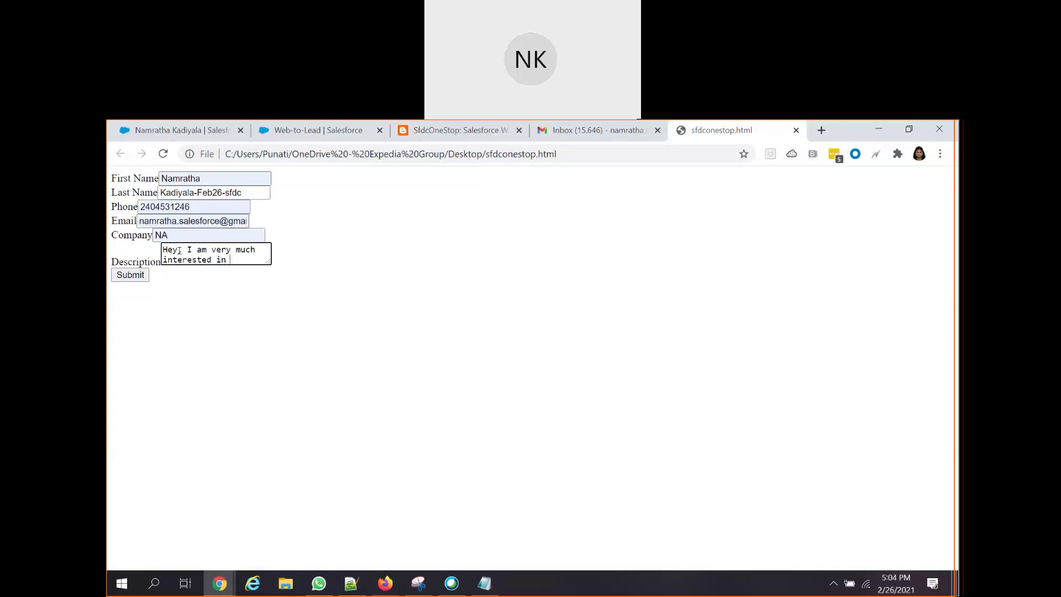
pyautogui.write(' your produ')
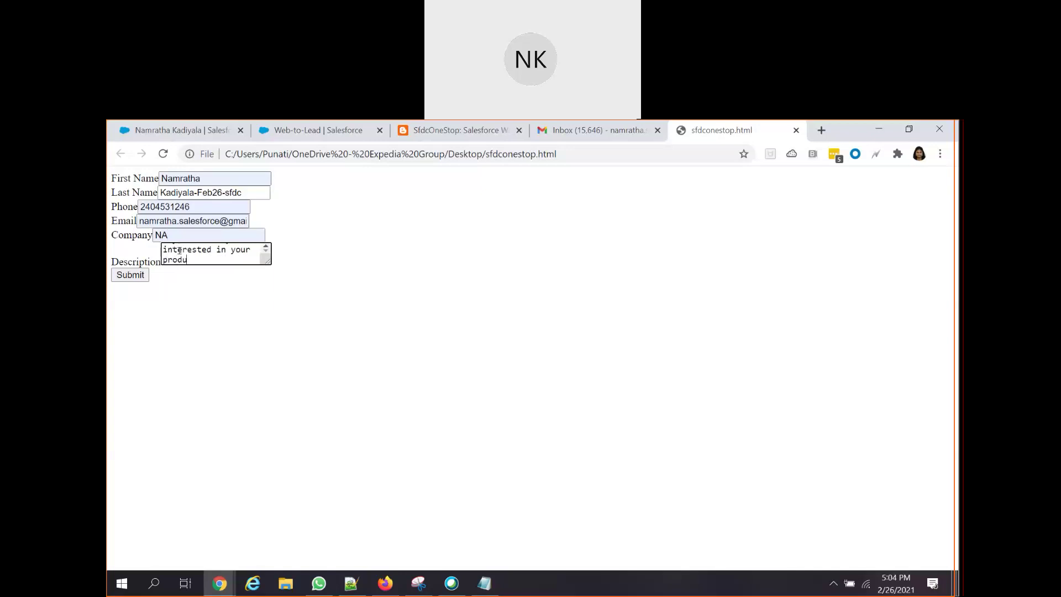
pyautogui.write('ct x, please provide more ')
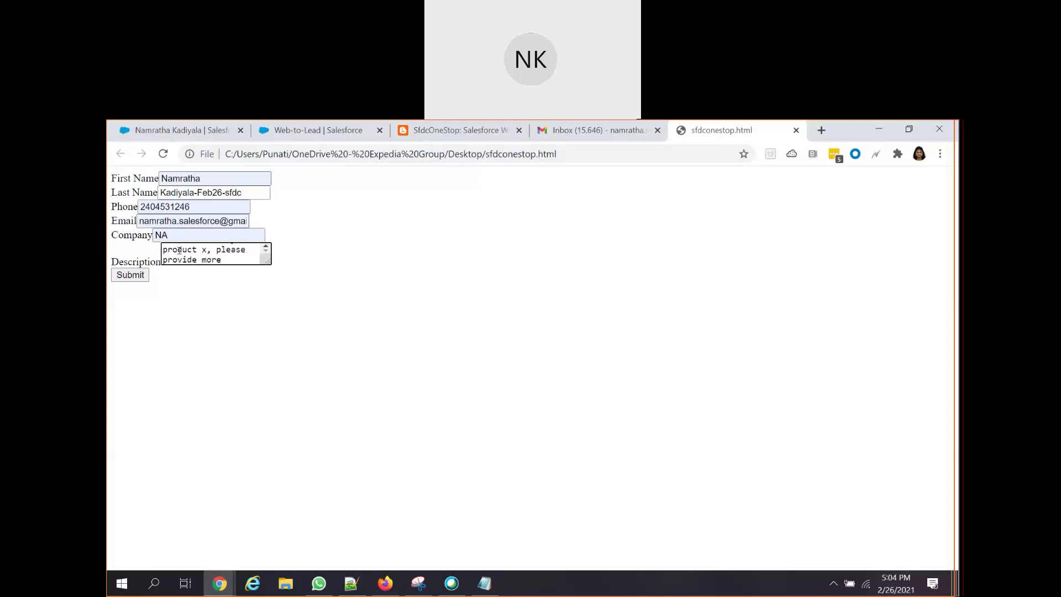
pyautogui.write('details.')
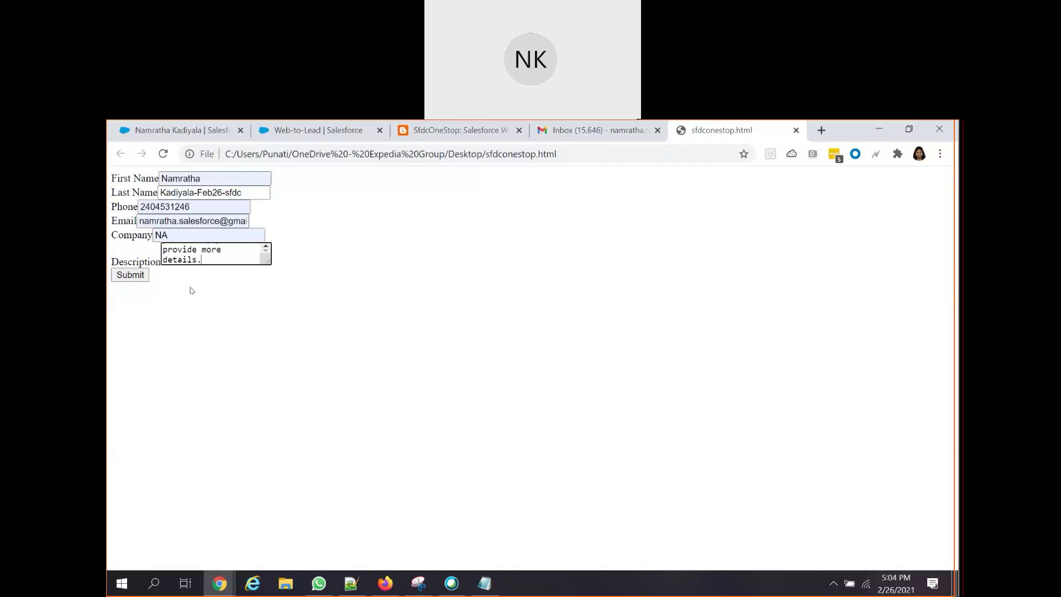
# Submit the lead form and confirm it redirects to the SfdcOneStop blog home page
pyautogui.click(142, 281)
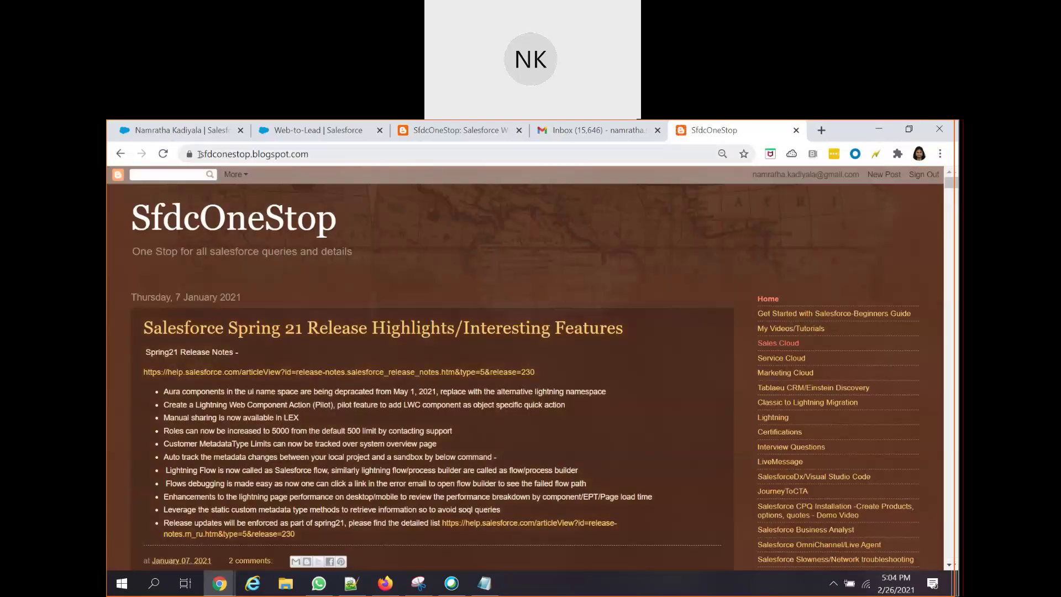
pyautogui.click(334, 158)
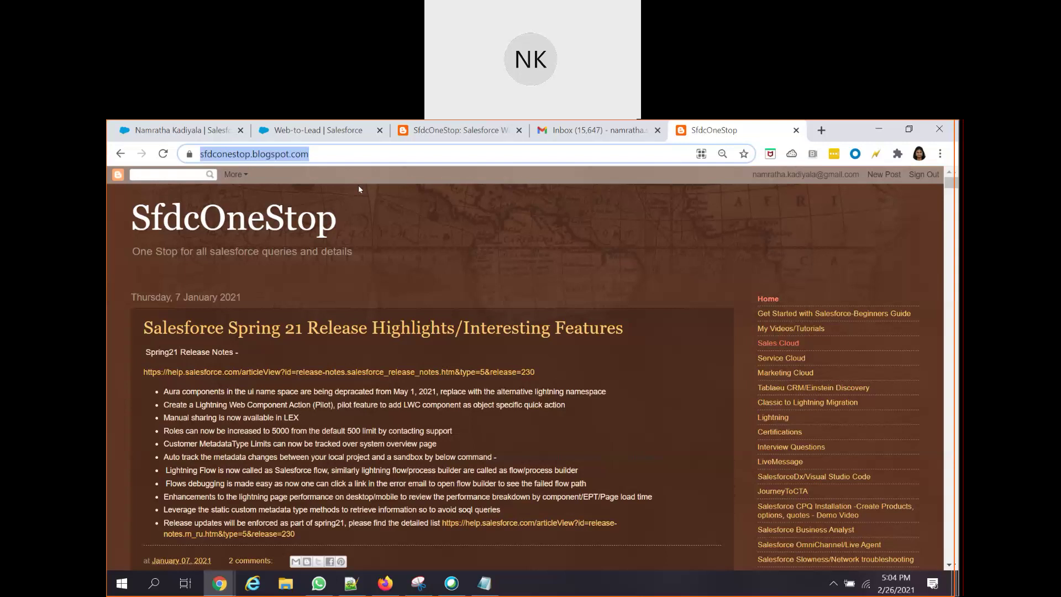
pyautogui.click(177, 128)
# In the Sales Console app, open the newest lead (company NA) and show its details
pyautogui.hotkey('ctrl', 'Tab')
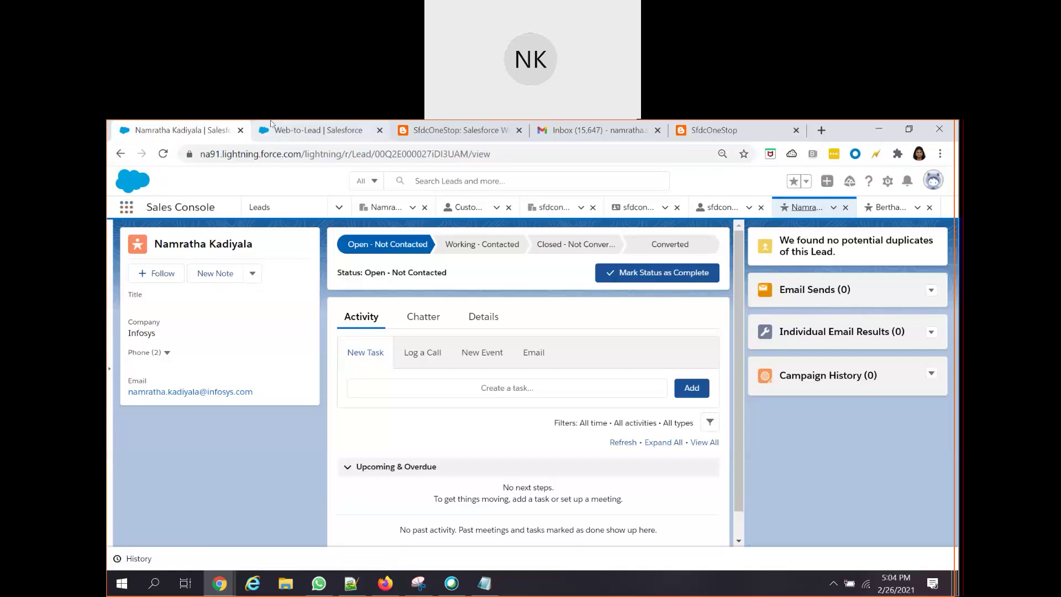
pyautogui.click(126, 207)
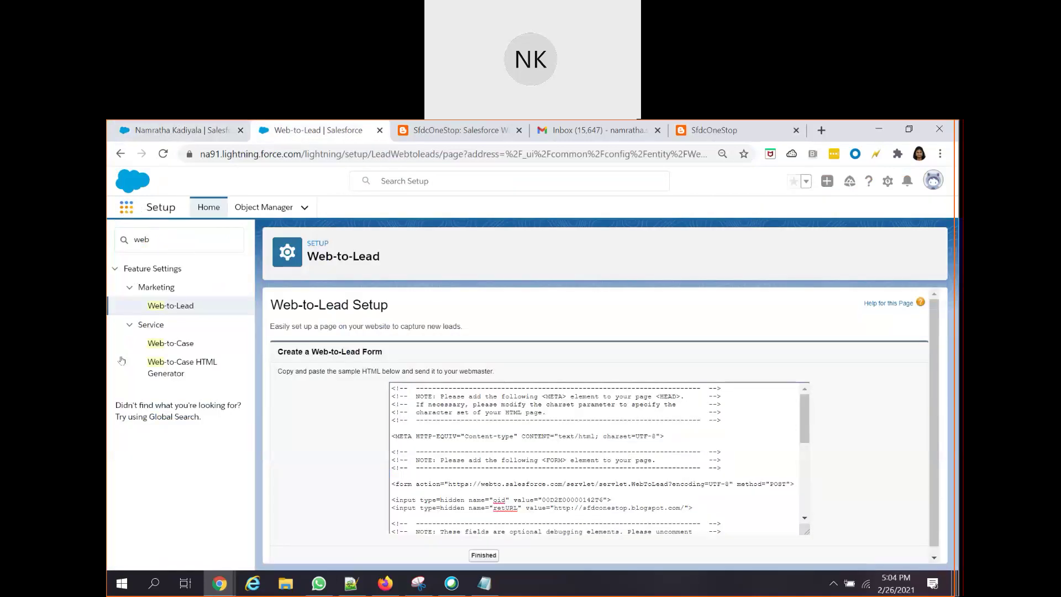
pyautogui.click(162, 379)
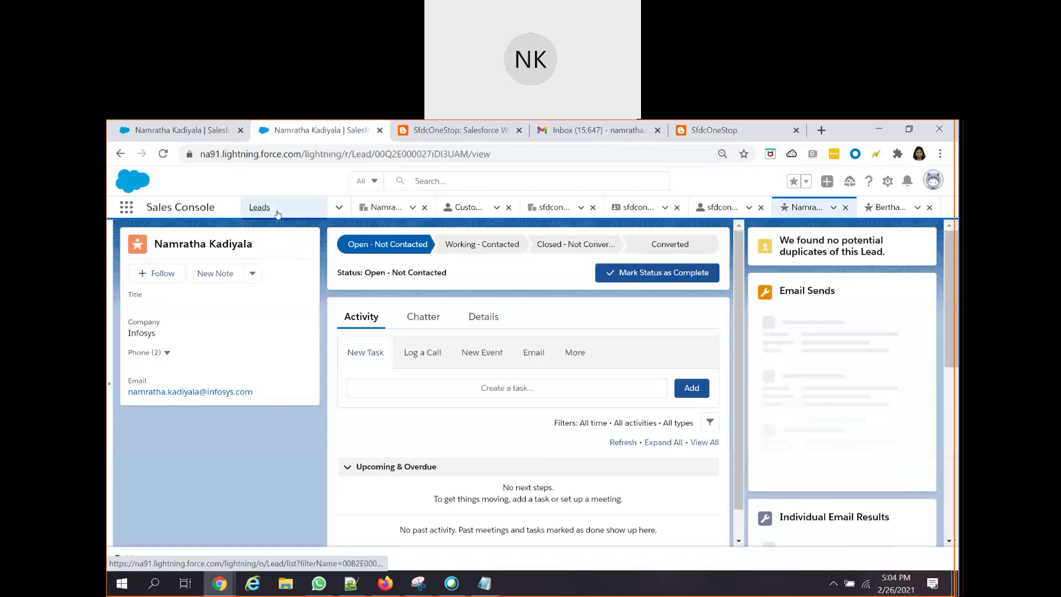
pyautogui.click(276, 216)
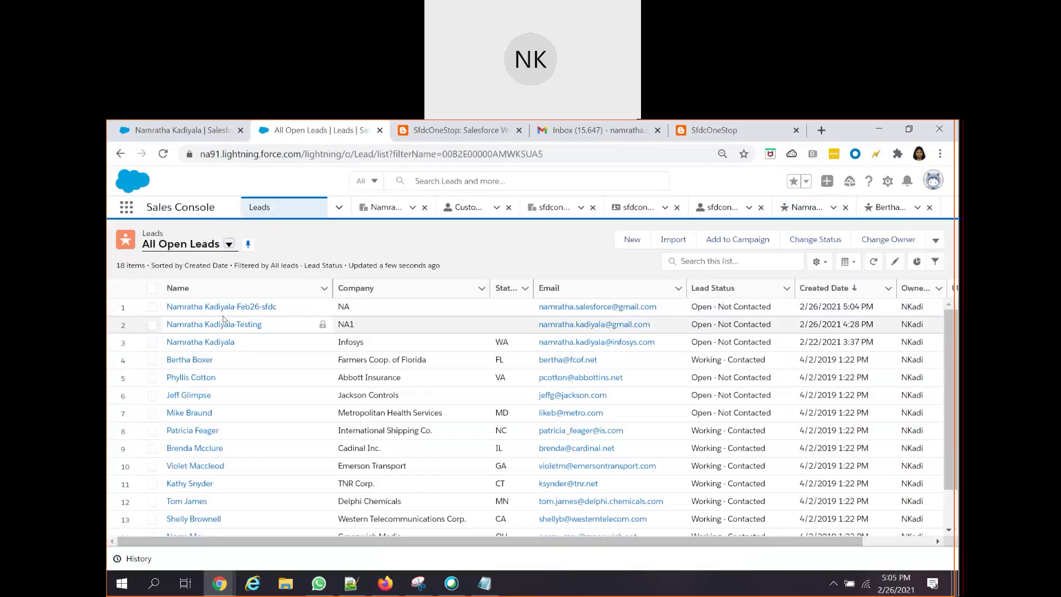
pyautogui.click(224, 312)
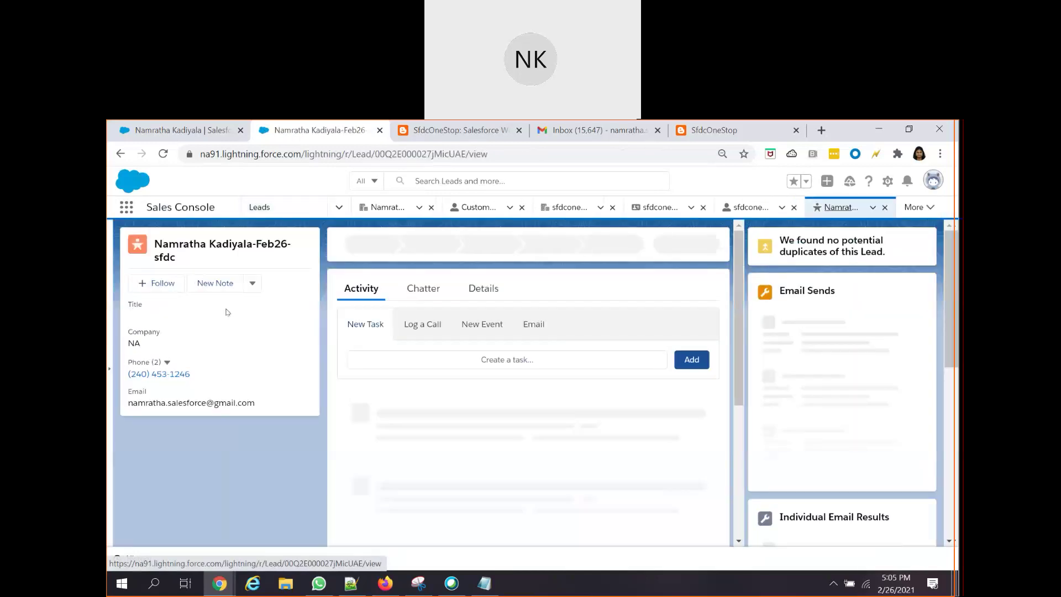
pyautogui.click(466, 316)
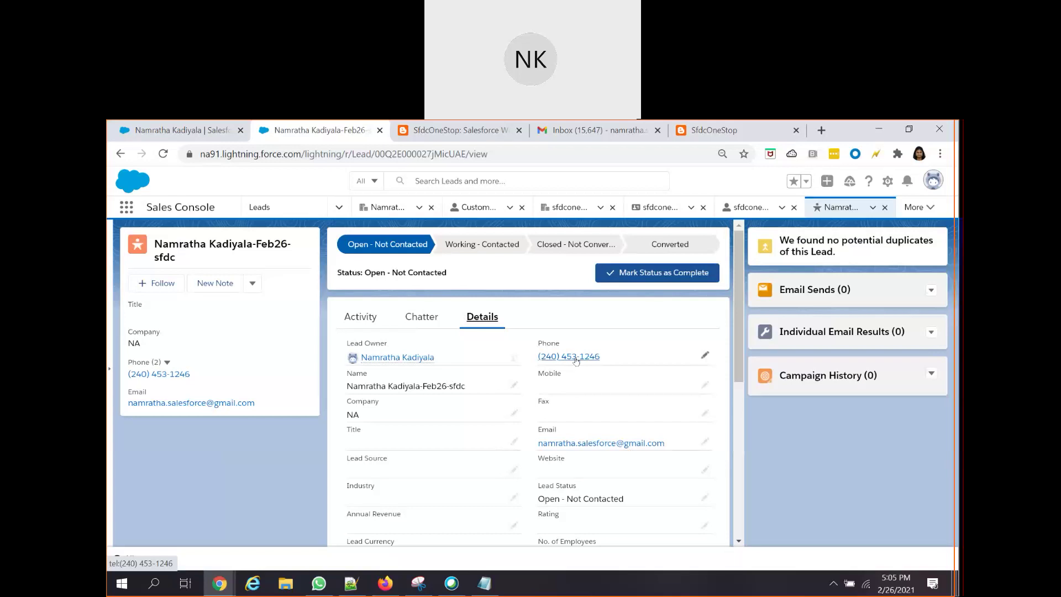
pyautogui.scroll(-4, 575, 360)
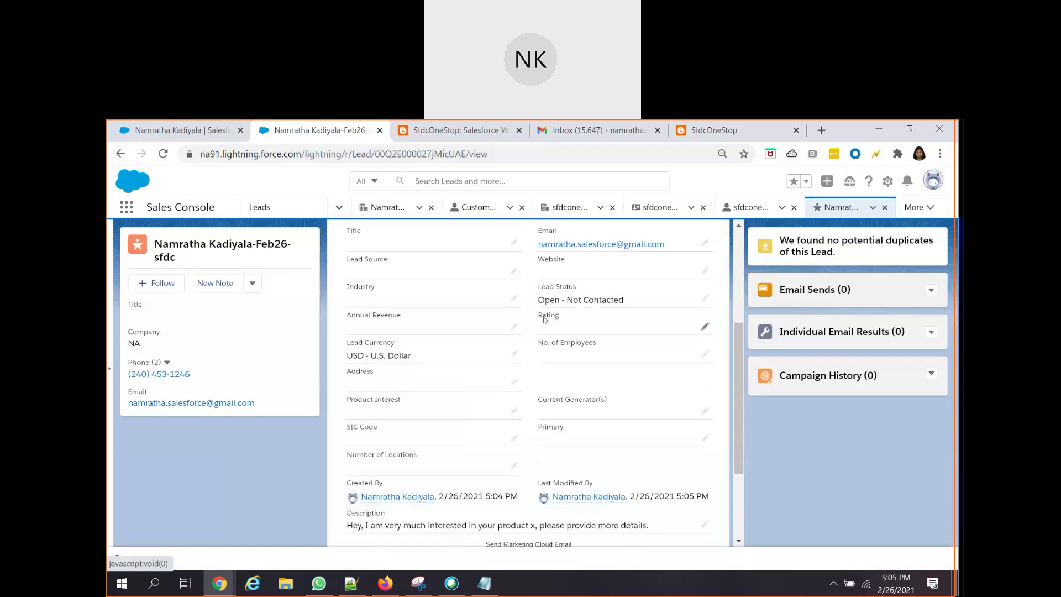
pyautogui.moveTo(537, 286); pyautogui.dragTo(630, 304)
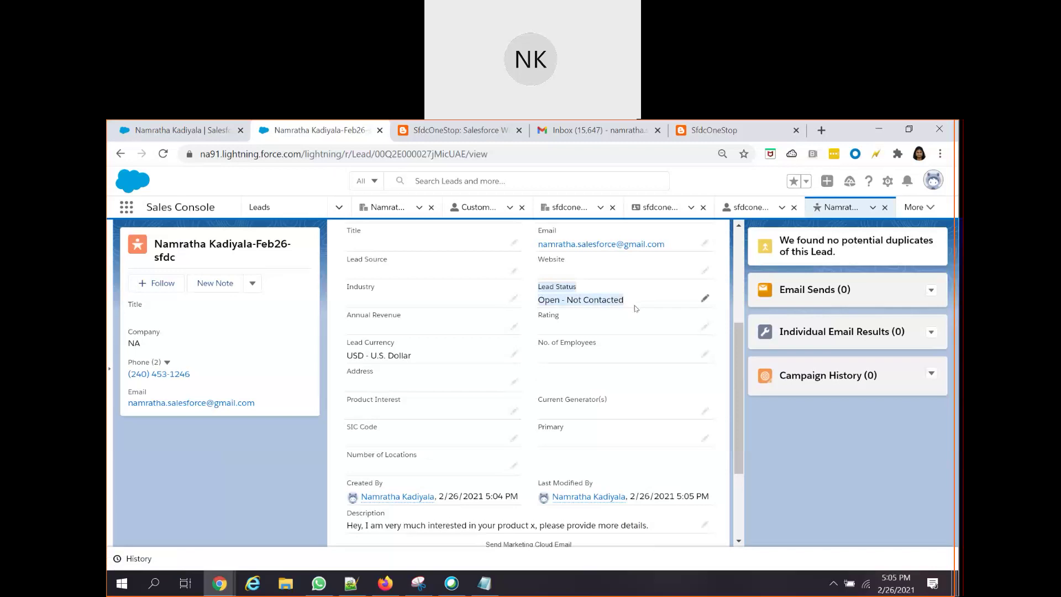
pyautogui.scroll(-3, 591, 409)
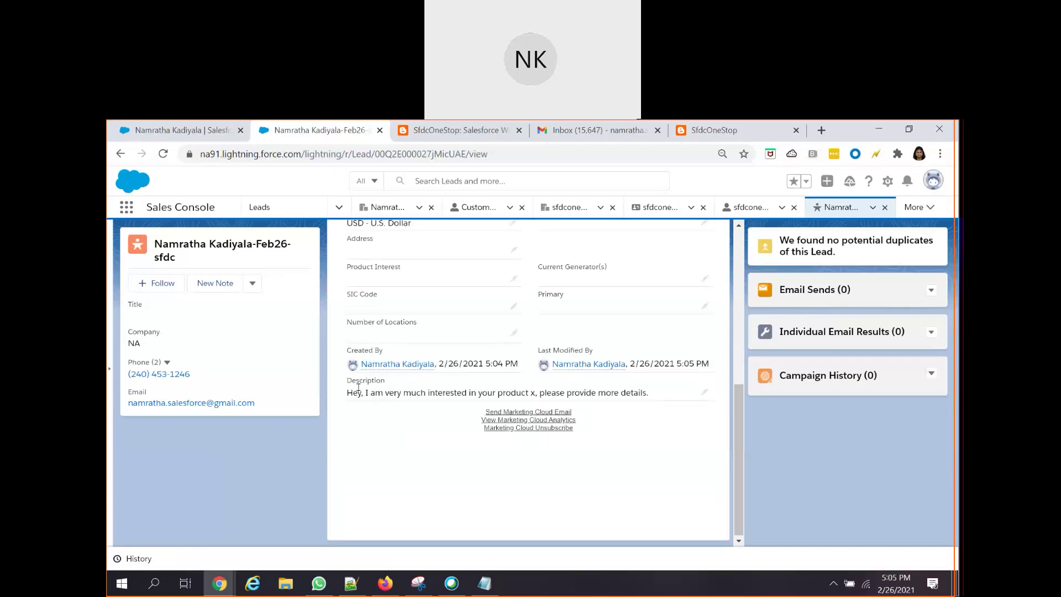
pyautogui.moveTo(345, 381); pyautogui.dragTo(663, 397)
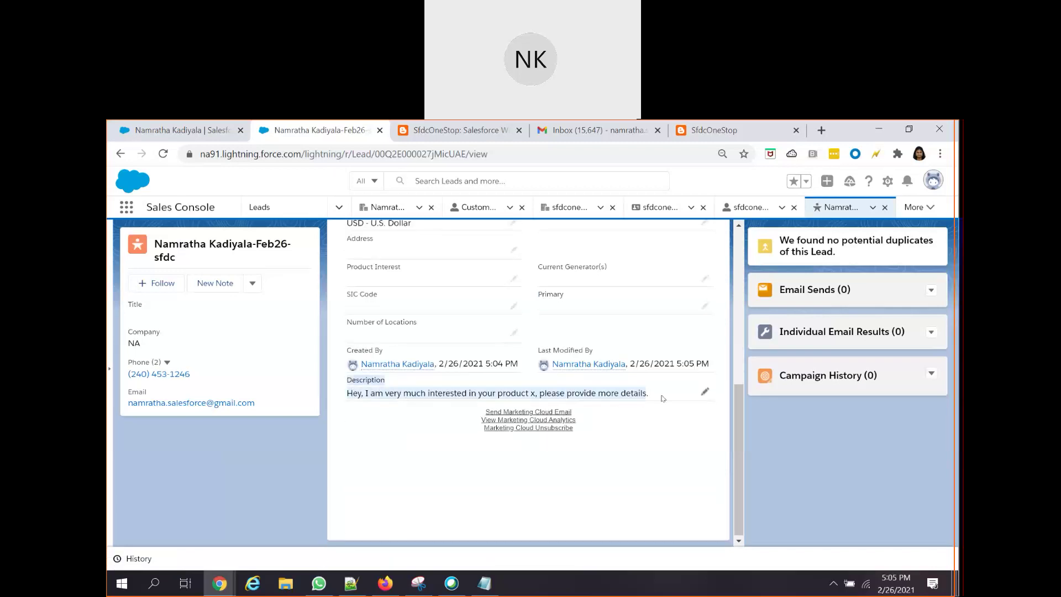
pyautogui.scroll(3, 623, 483)
pyautogui.scroll(1, 579, 432)
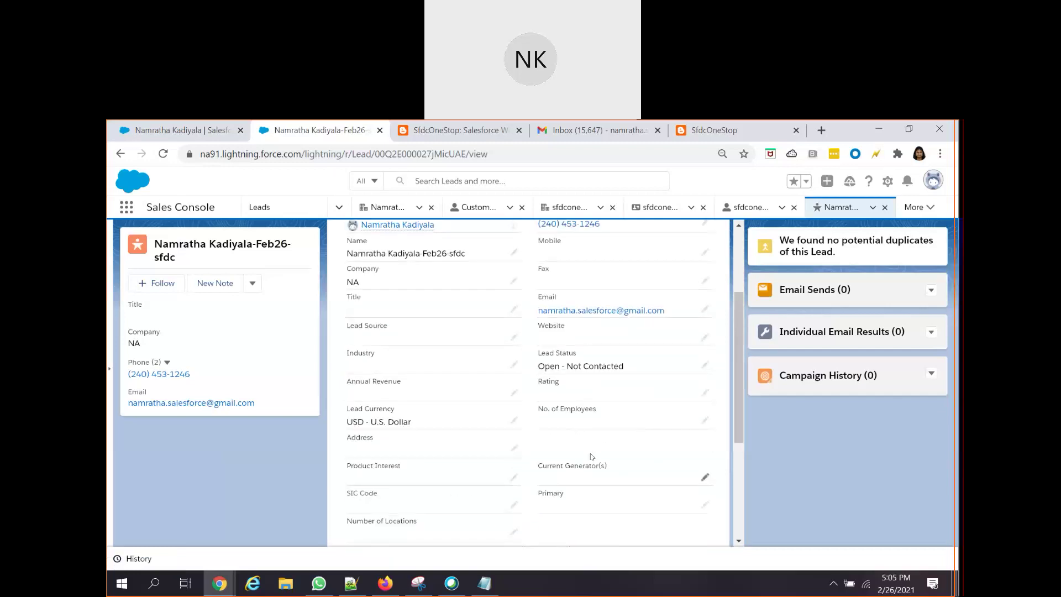
pyautogui.scroll(-3, 608, 460)
pyautogui.scroll(5, 614, 475)
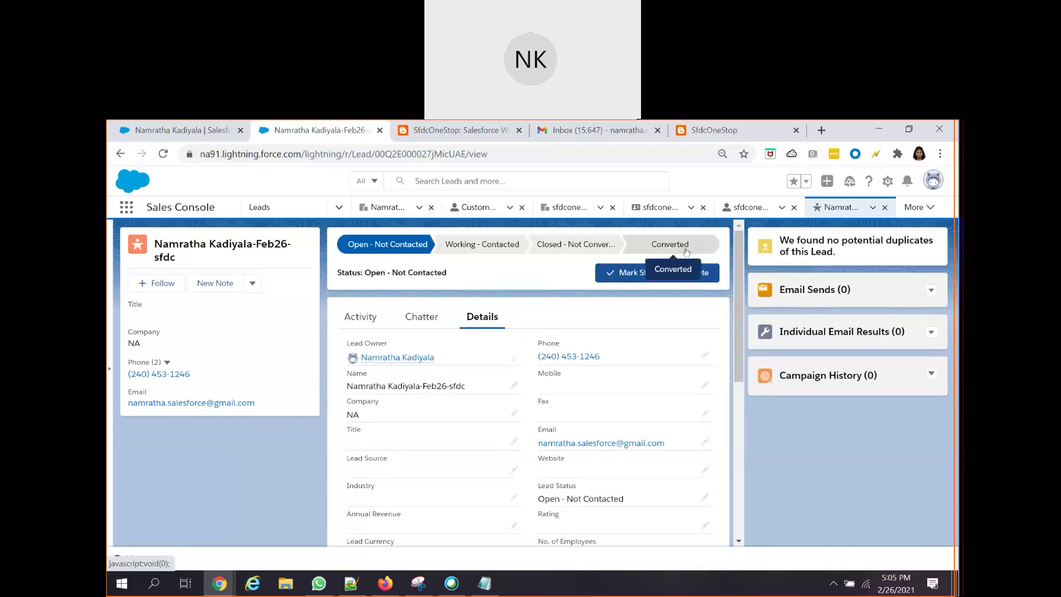
pyautogui.click(252, 283)
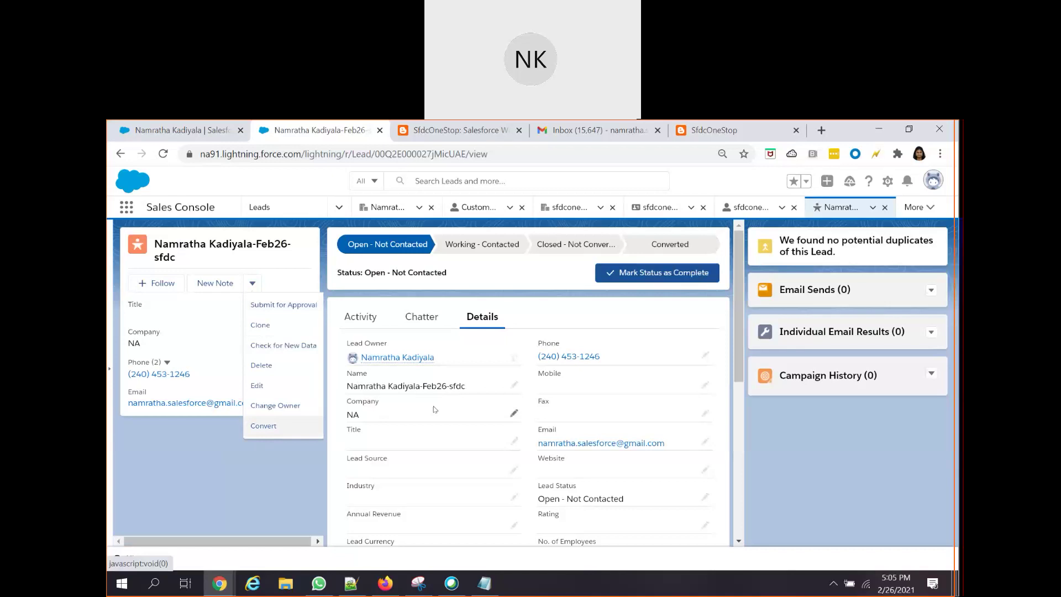
pyautogui.click(529, 277)
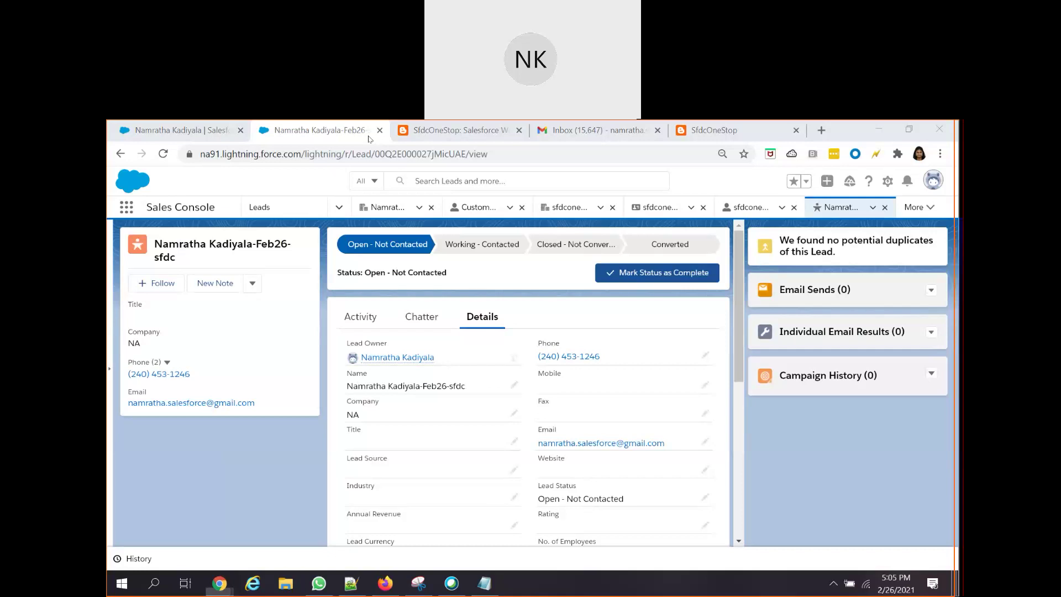
# Read and highlight the 'SFDCONESTOP: Thanks for your inquiry' email text, then return to the lead record
pyautogui.click(591, 130)
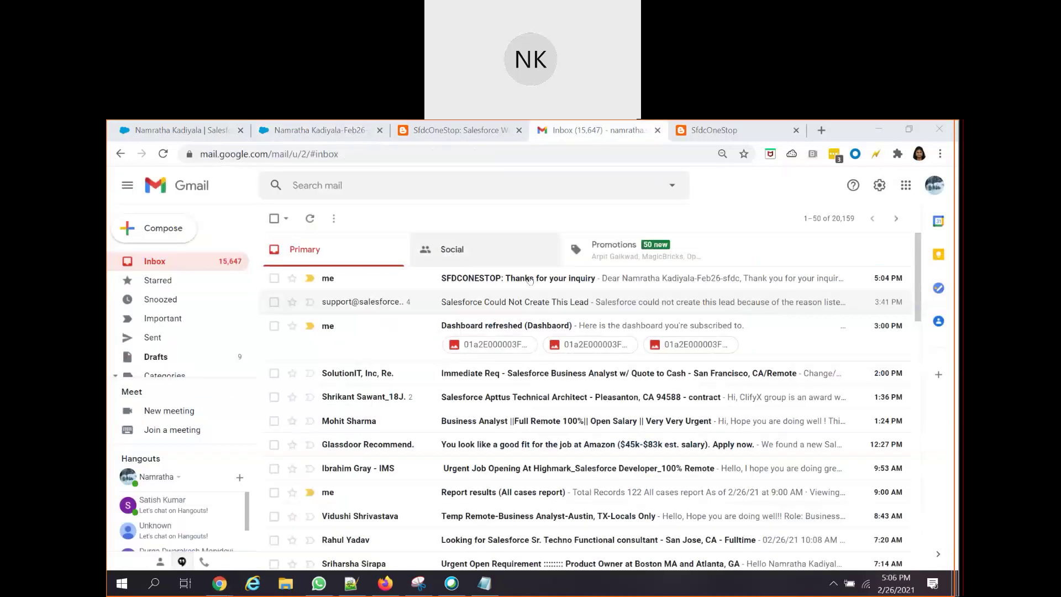
pyautogui.click(531, 282)
pyautogui.scroll(-1, 473, 425)
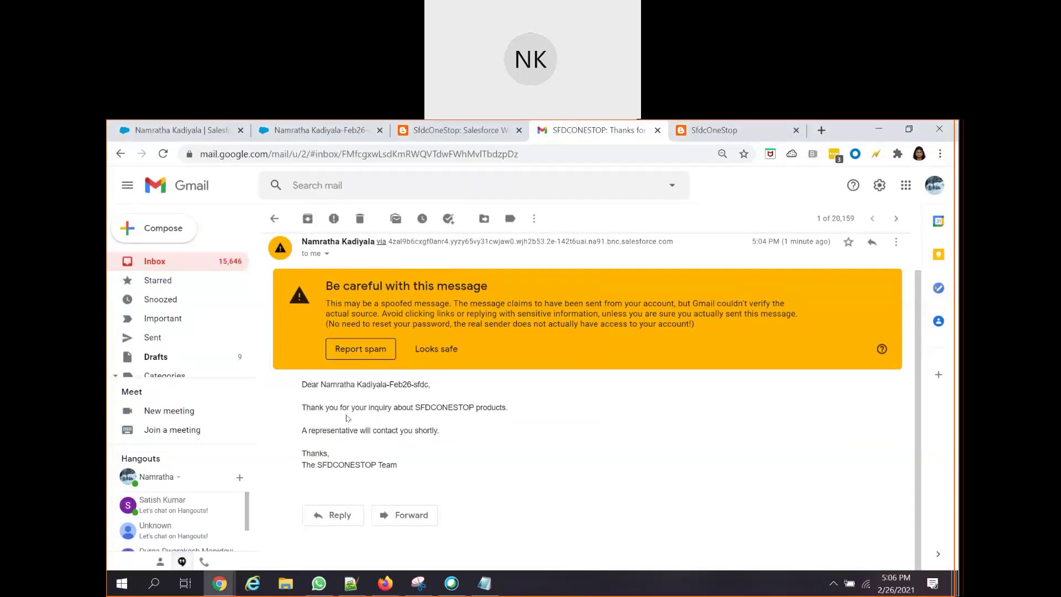
pyautogui.moveTo(415, 407); pyautogui.dragTo(481, 442)
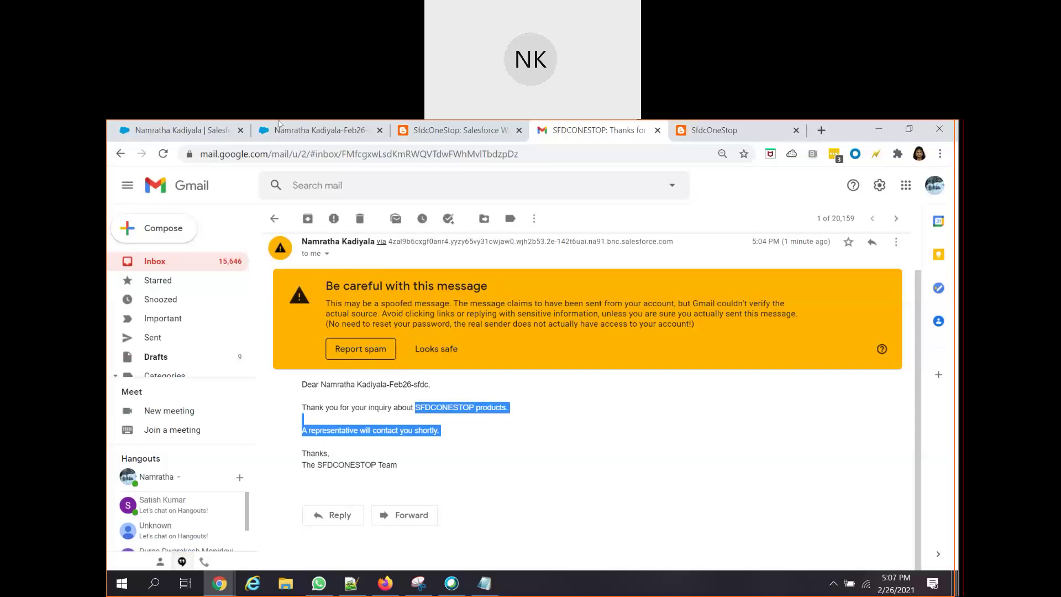
pyautogui.click(310, 130)
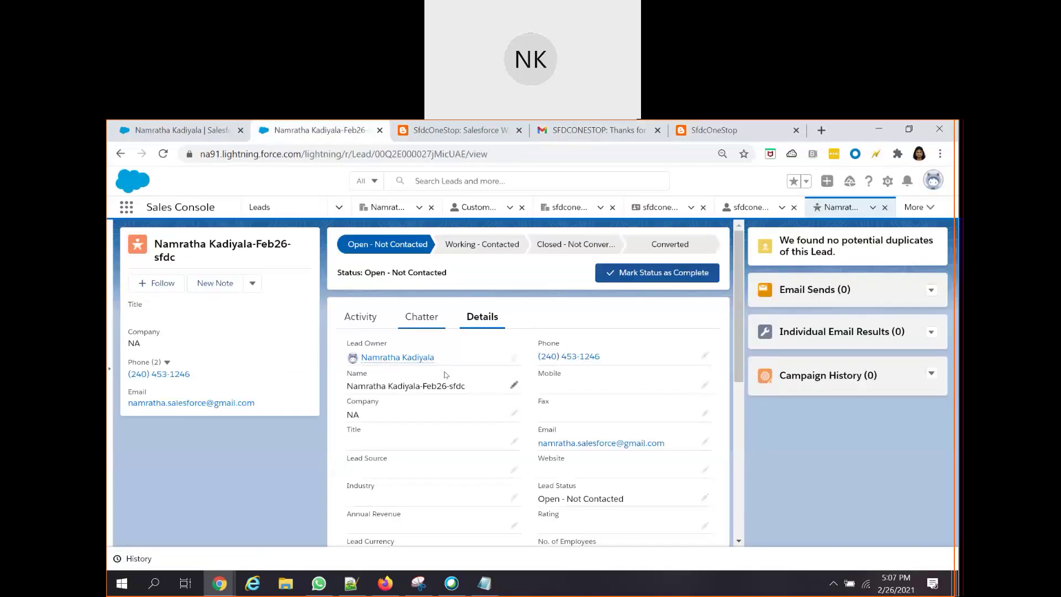